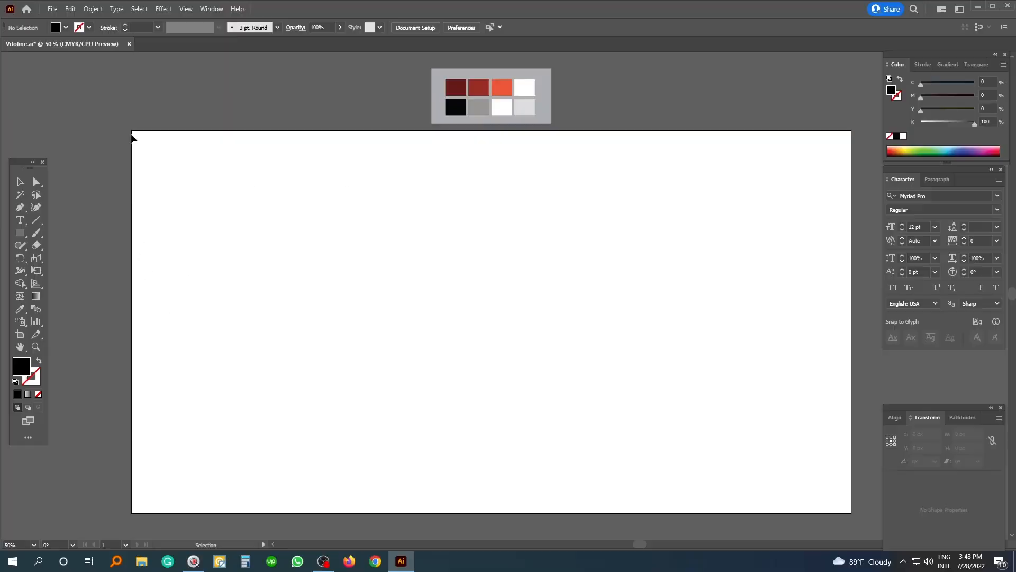
left_click_drag(133, 136, 849, 513)
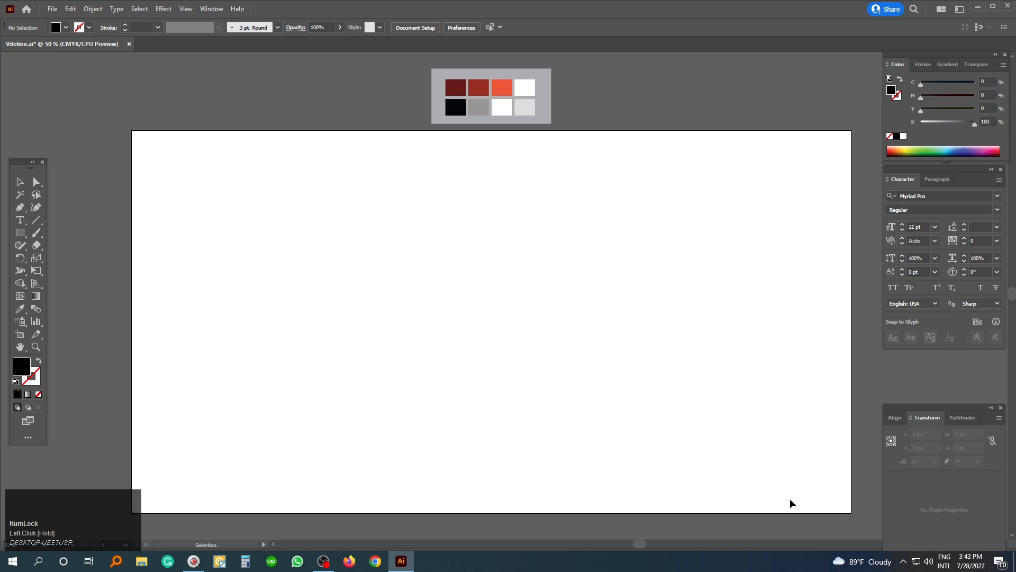
key("1")
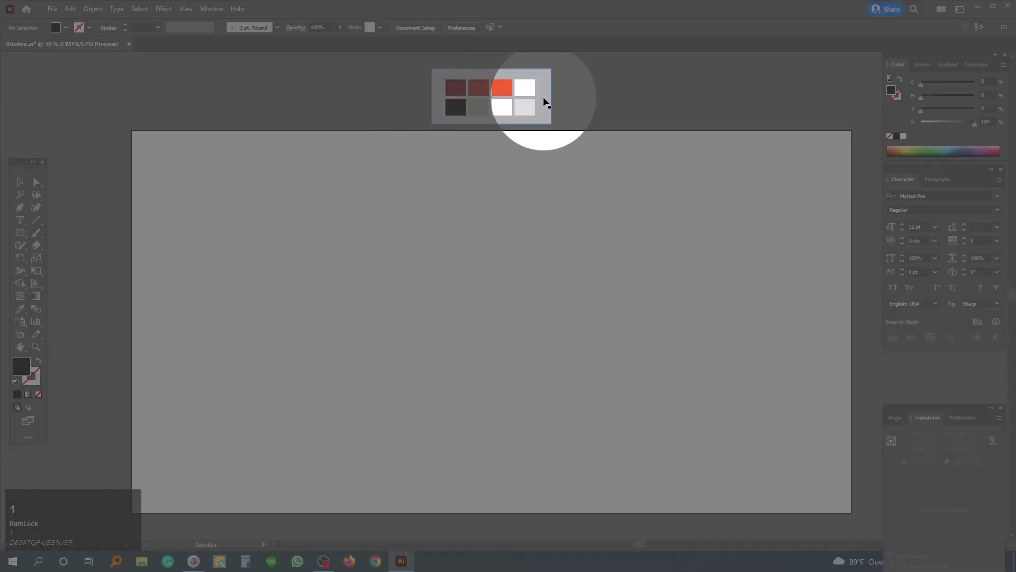
key("1")
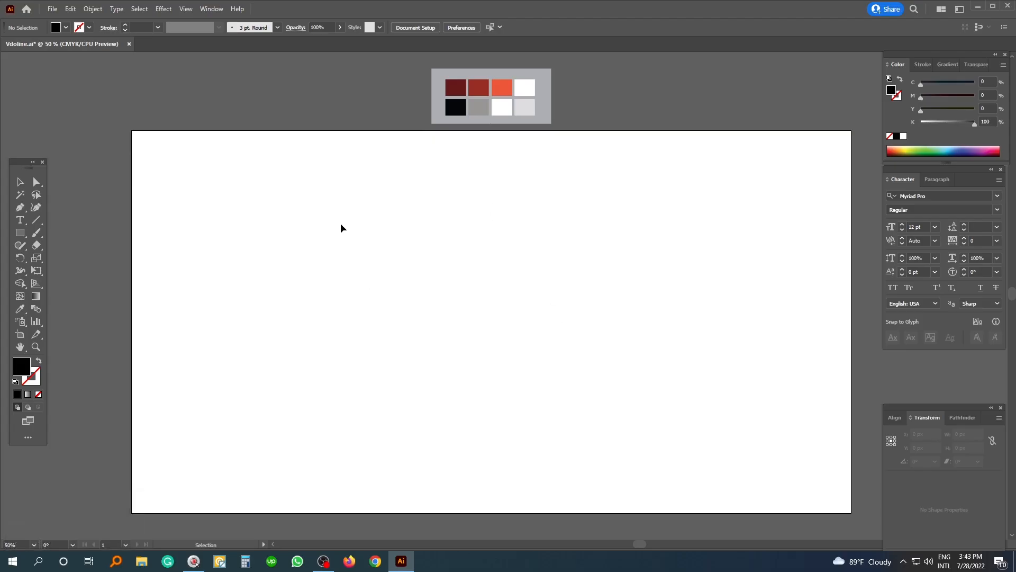
Place the V logo image from Downloads on the artboard at about 1325 × 994 px and leave it deselected.
left_click(53, 11)
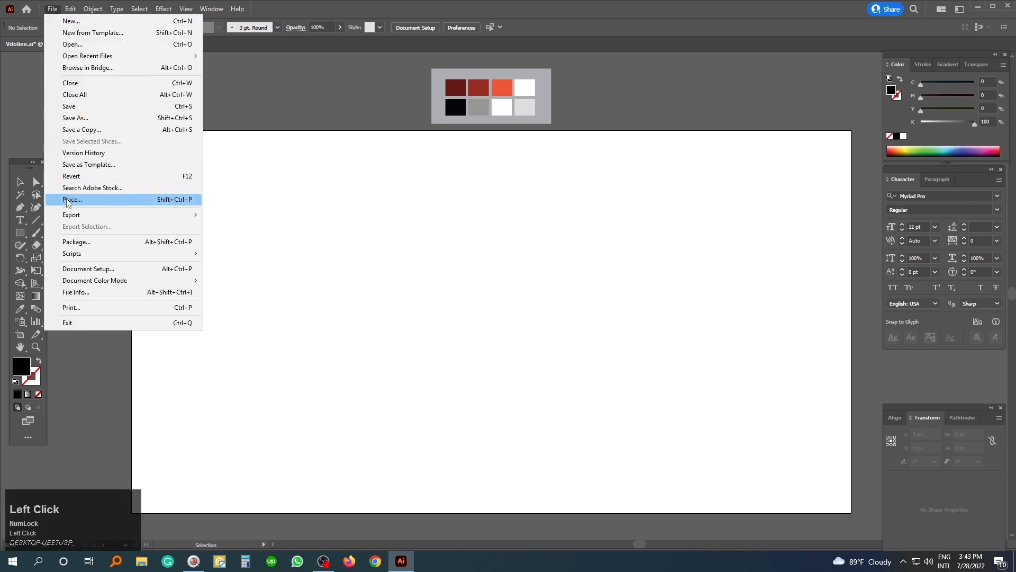
key("1")
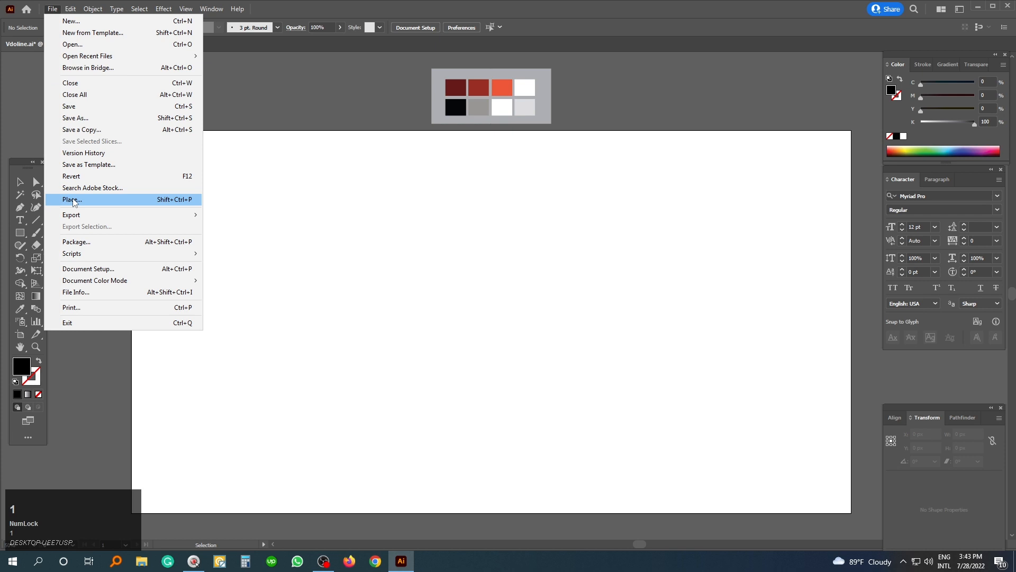
left_click(73, 200)
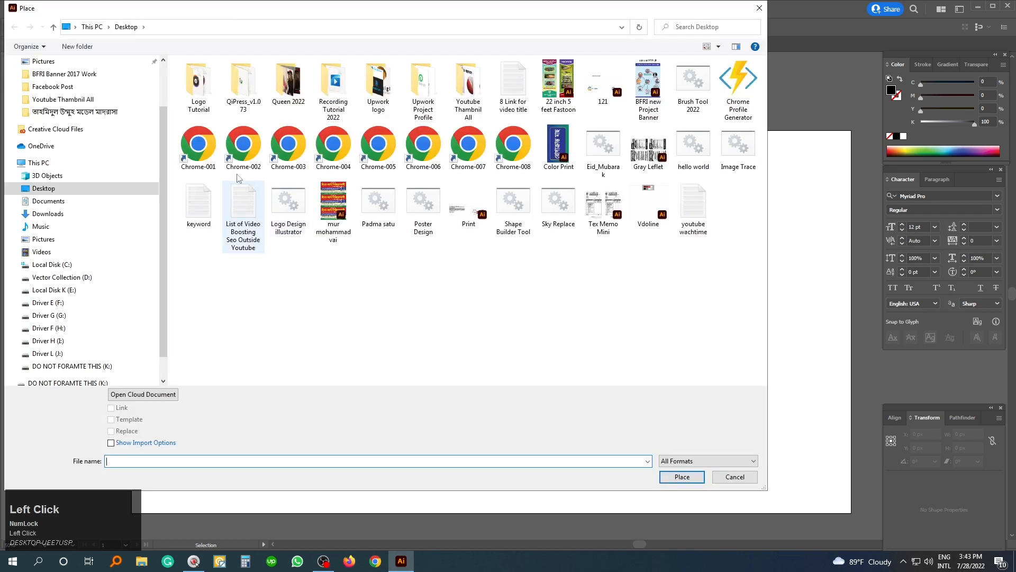
left_click(49, 96)
left_click(190, 118)
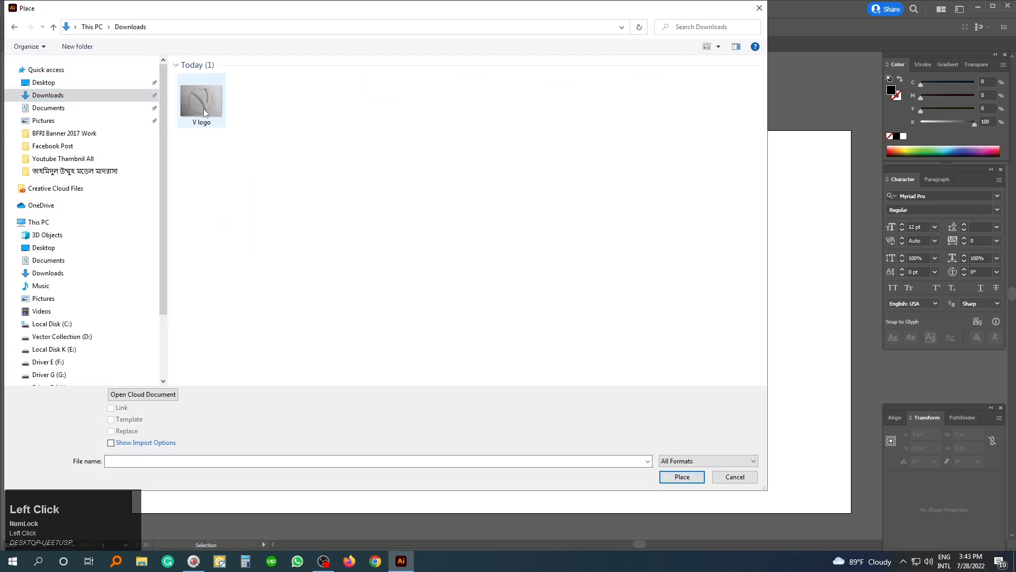
left_click(205, 112)
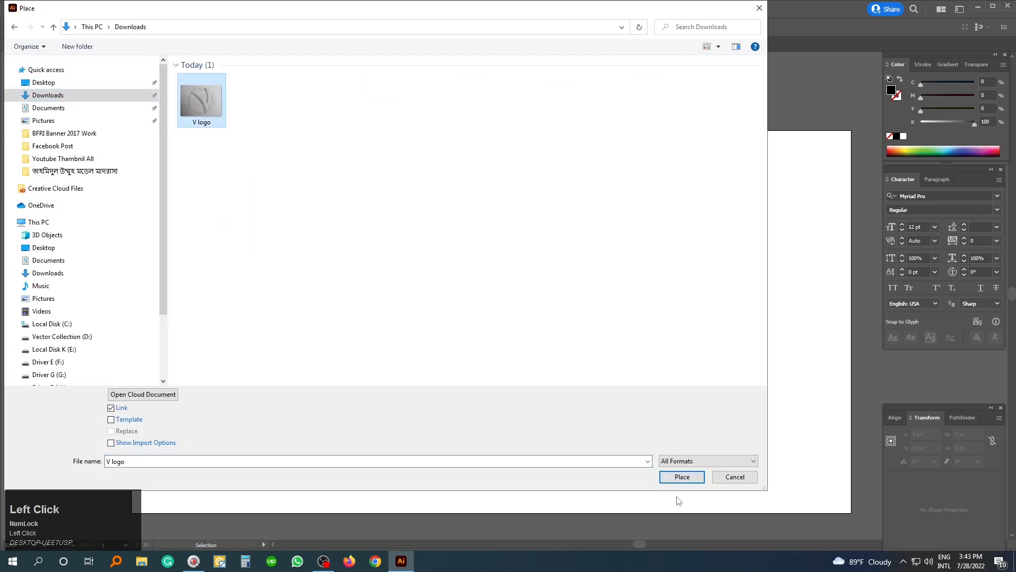
left_click(677, 477)
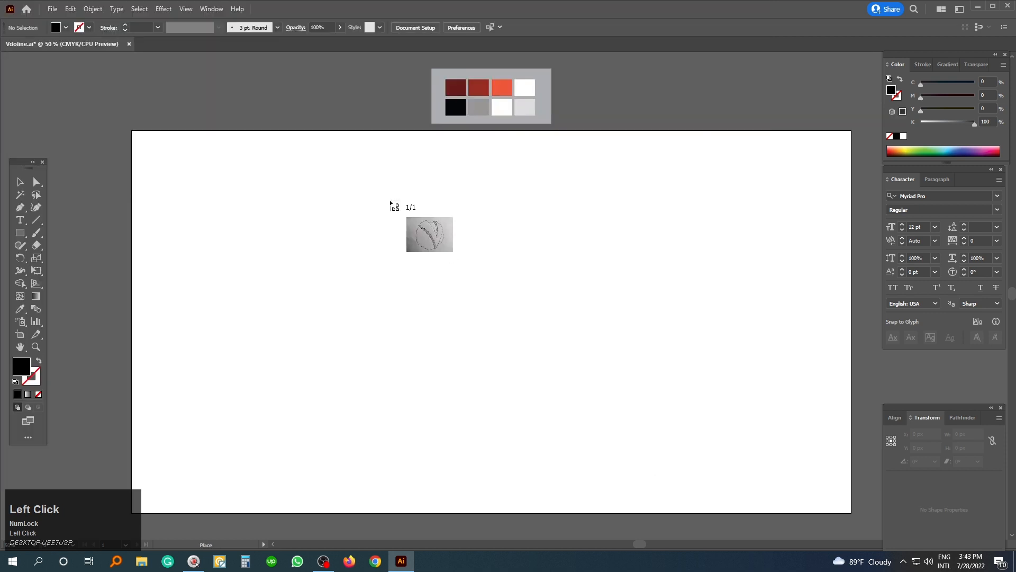
mouse_move(249, 138)
left_mouse_down()
mouse_move(716, 421)
mouse_move(821, 512)
left_mouse_up()
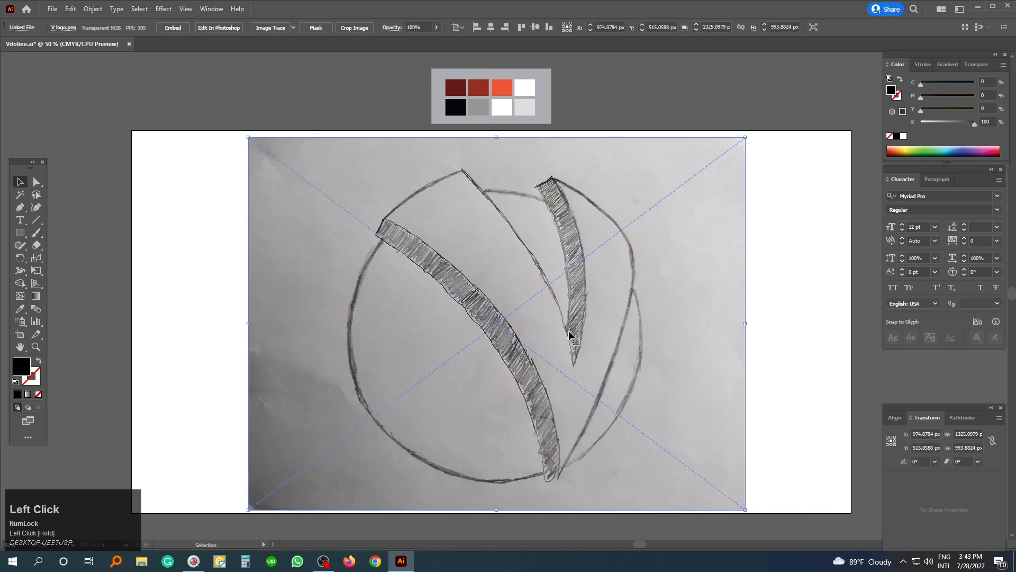
left_click(571, 335)
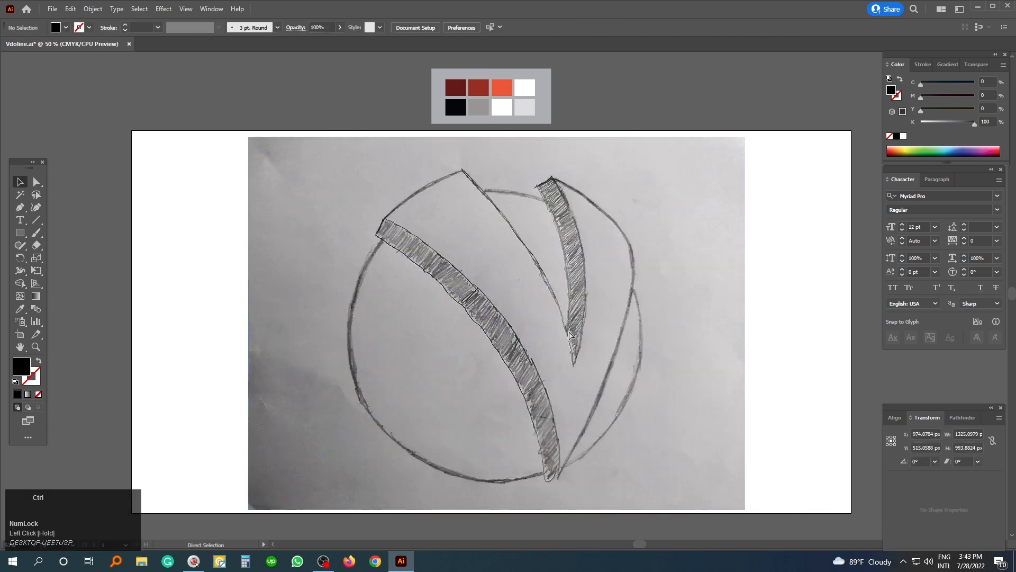
scroll(594, 249, "down", 1)
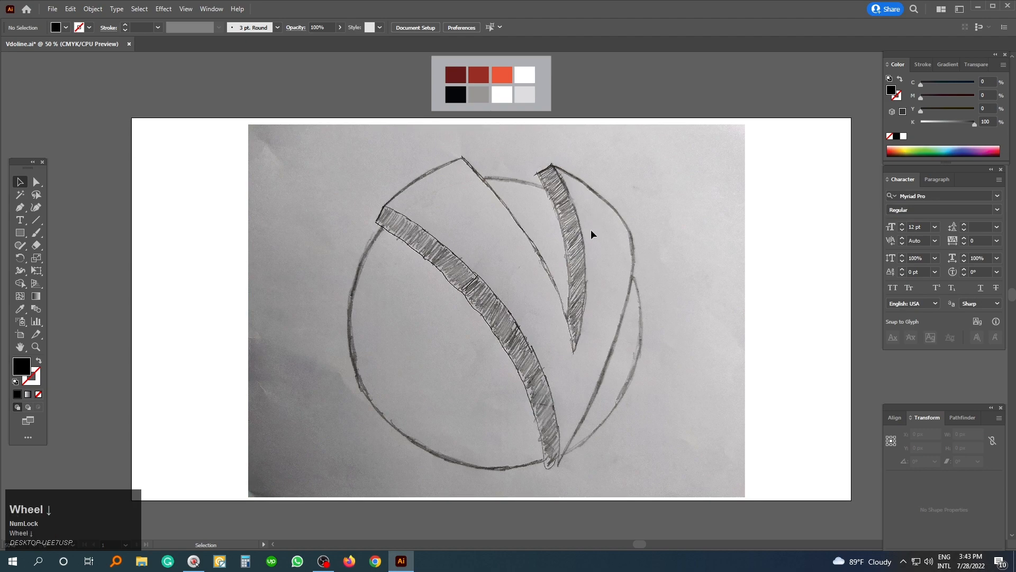
Set the drawing defaults to no fill and a 3 pt red stroke with C 0, M 100, Y 100, K 0.
left_click(38, 362)
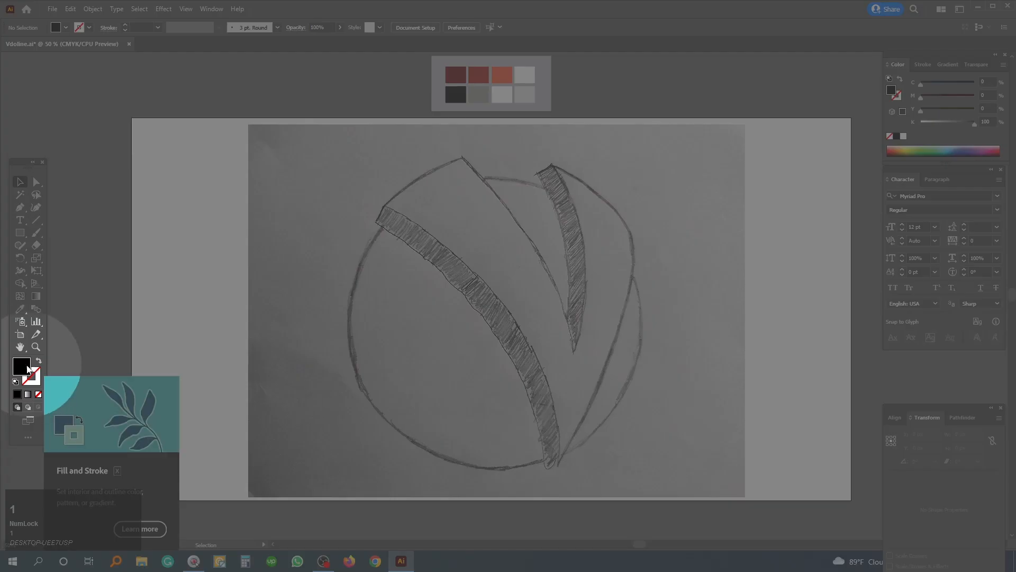
left_click(32, 378)
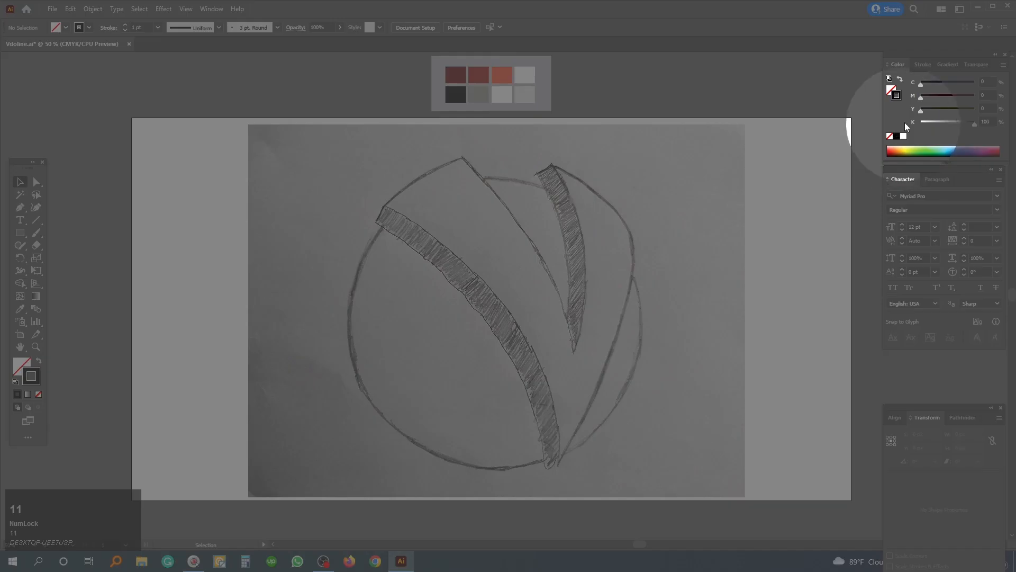
mouse_move(975, 124)
left_mouse_down()
mouse_move(914, 123)
mouse_move(989, 98)
left_mouse_up()
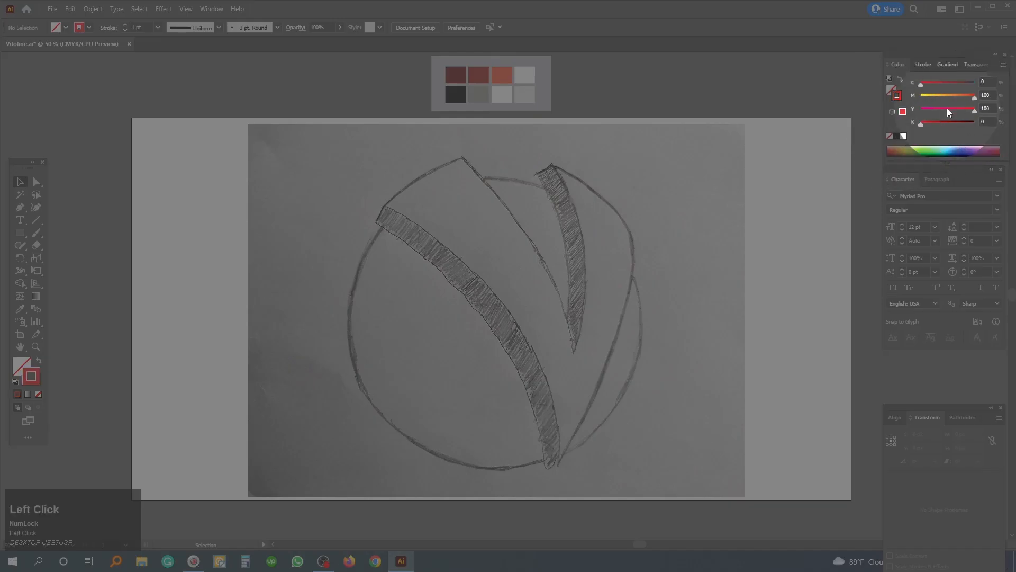
key("1")
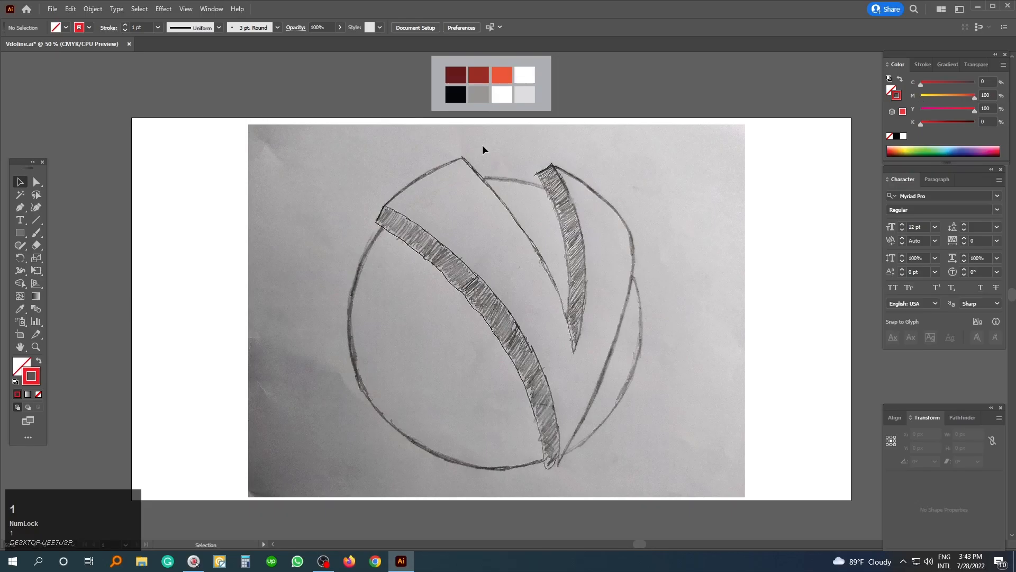
key("1")
key("1")
double_click(125, 24)
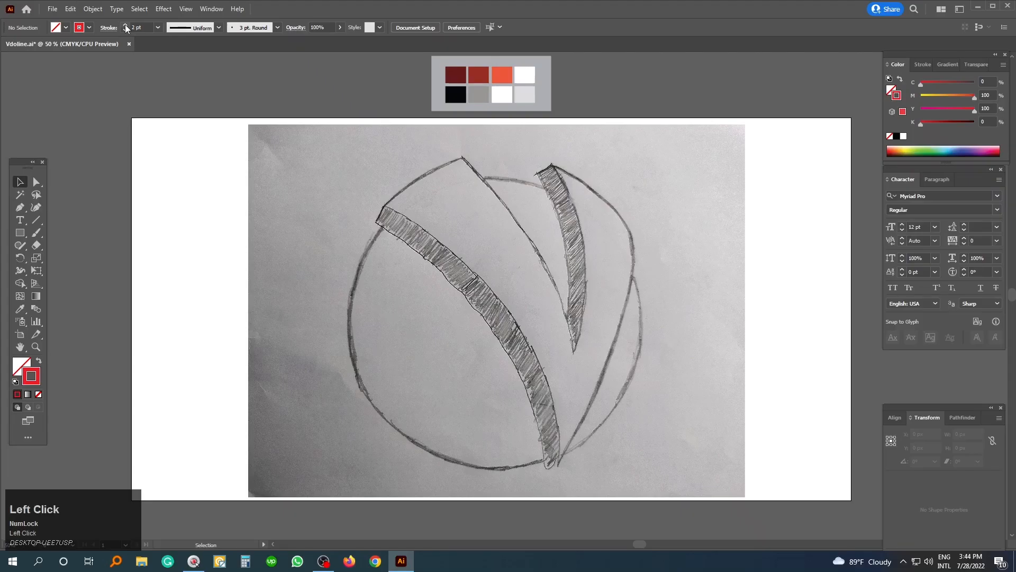
Draw a circle about 779 px in diameter over the sketch's round outline with the Ellipse tool.
right_click(20, 232)
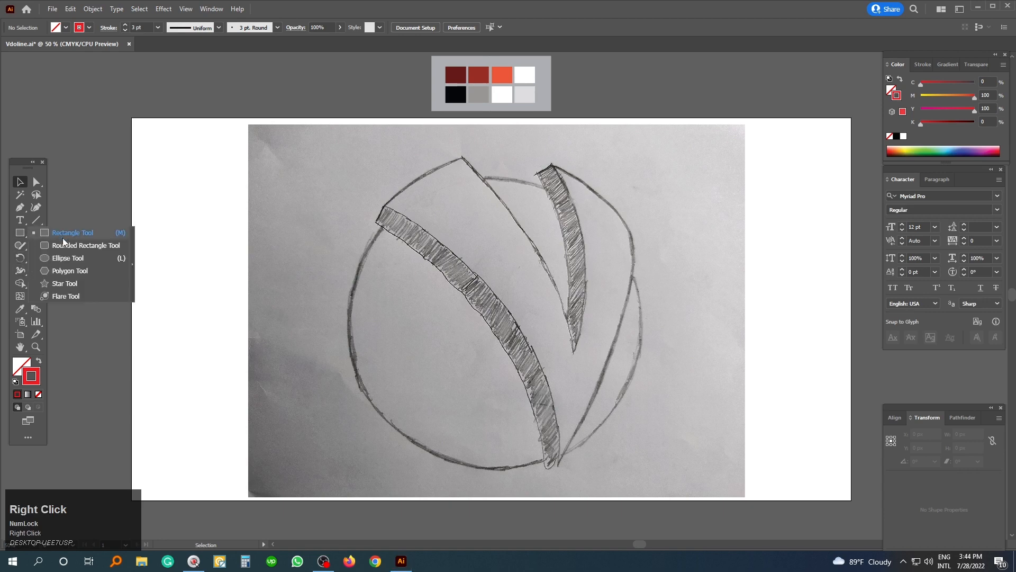
left_click(64, 257)
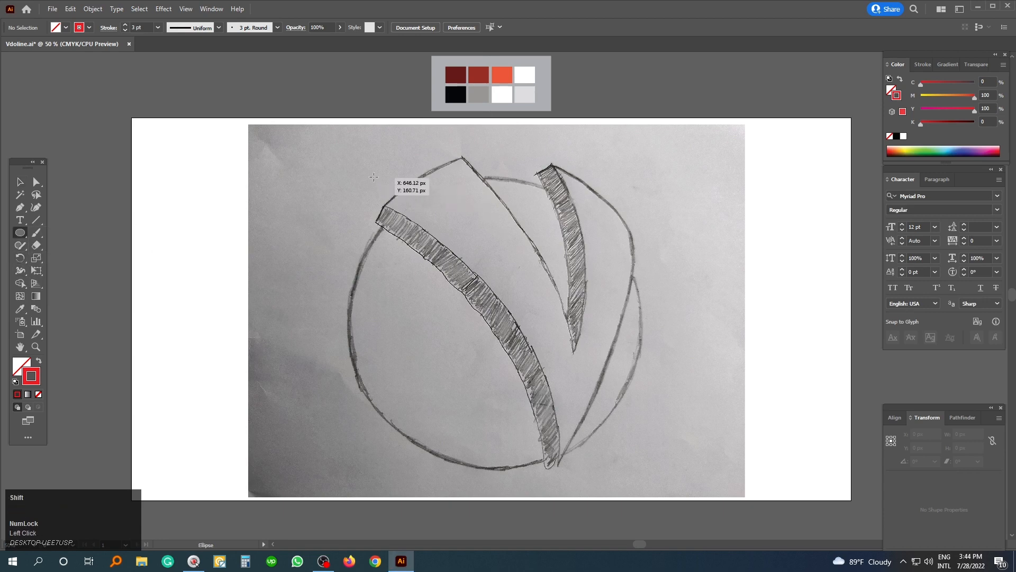
mouse_move(366, 163)
left_mouse_down()
mouse_move(667, 377)
mouse_move(659, 381)
left_mouse_up()
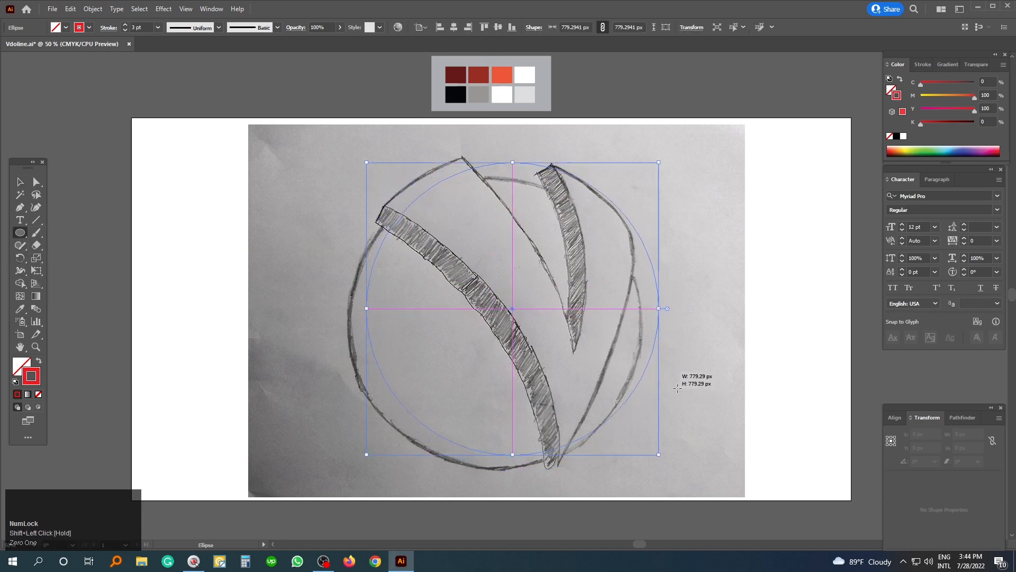
Move and resize the red circle to about 781 px in diameter so it matches the sketched circle.
left_click(18, 183)
left_click_drag(376, 253, 359, 263)
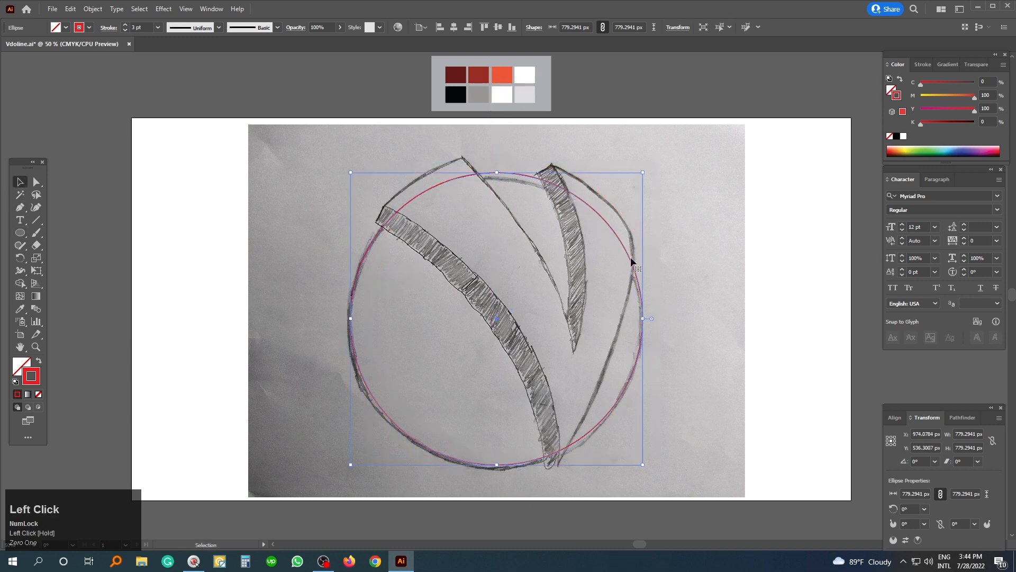
left_click_drag(644, 173, 640, 176)
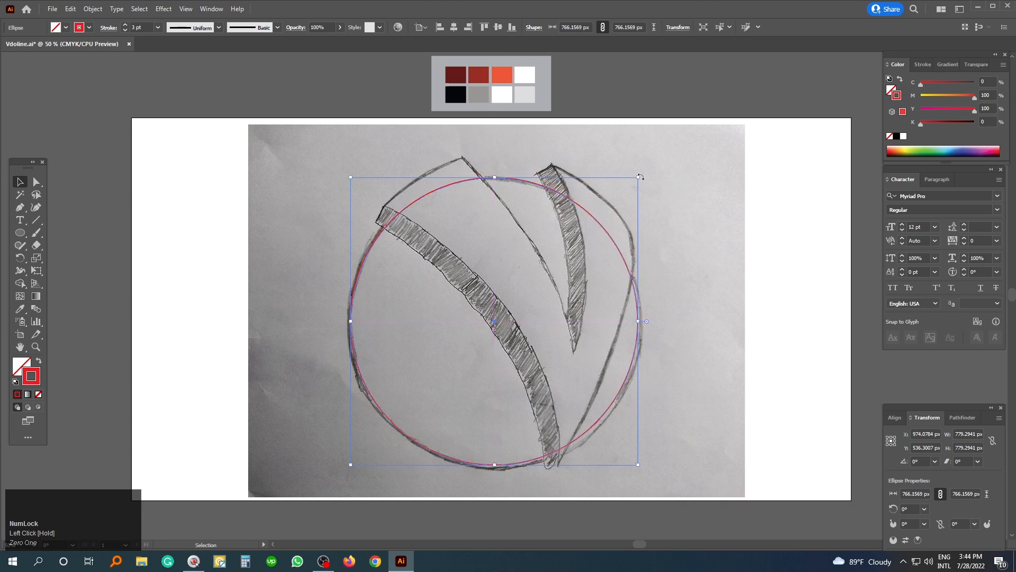
key("shift+Down")
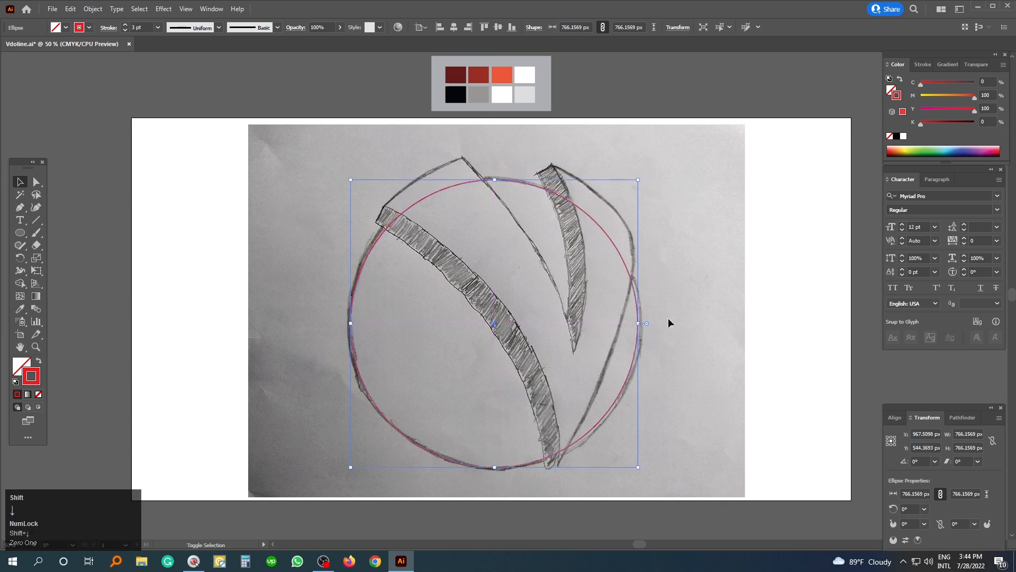
left_click_drag(649, 325, 652, 331)
left_click_drag(353, 323, 350, 324)
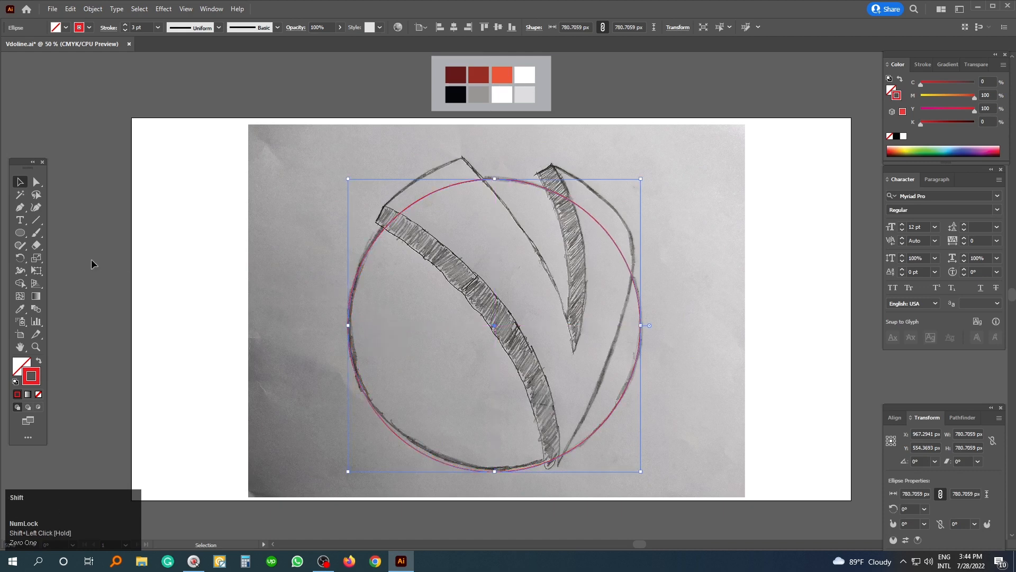
Trace a Pen path from the upper corner of the long shaded band over the left peak and down to the V's inner point.
left_click(23, 210)
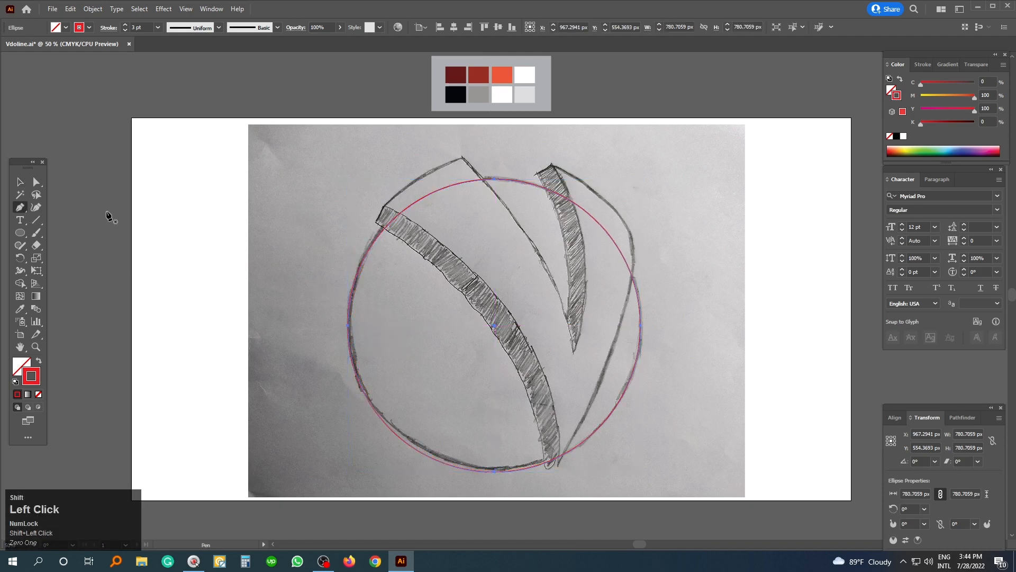
left_click(383, 205)
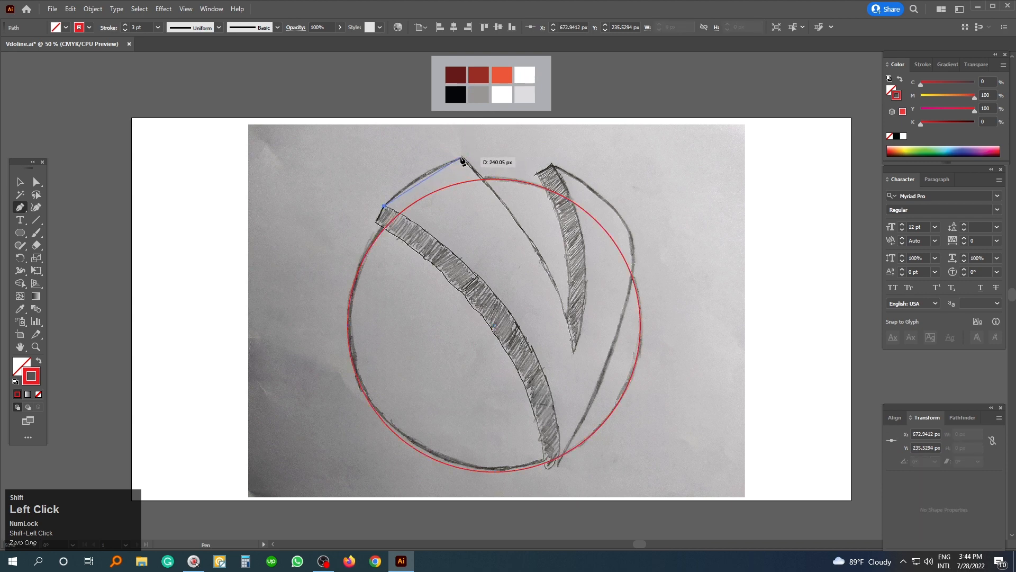
left_click_drag(501, 145, 500, 145)
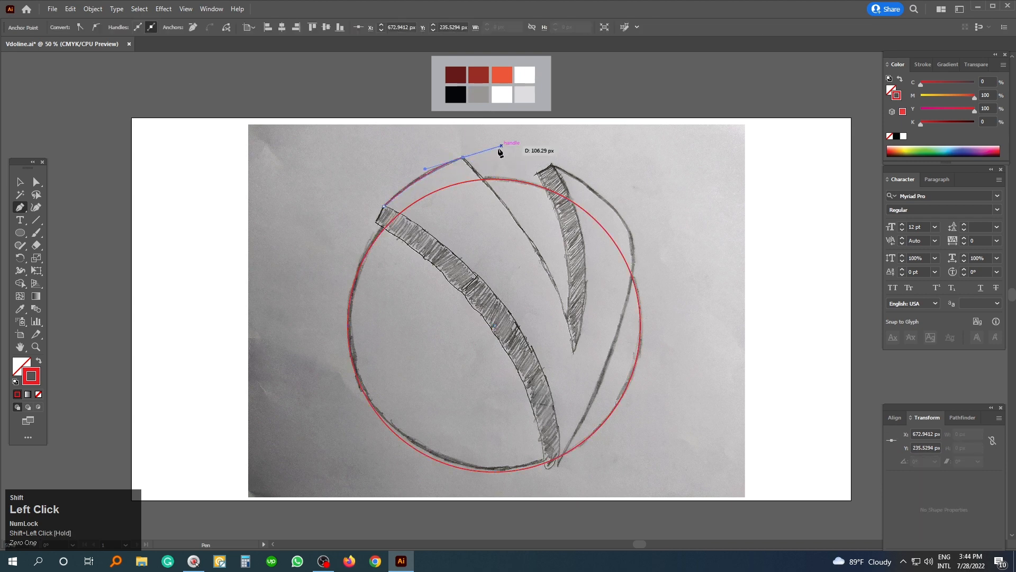
left_click(463, 158, "shift")
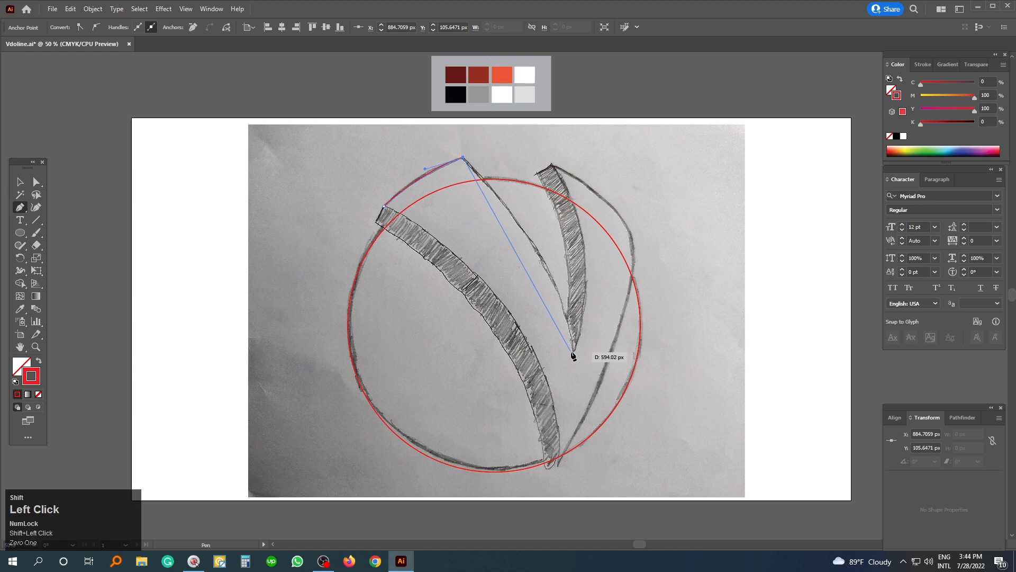
left_click_drag(573, 351, 587, 460)
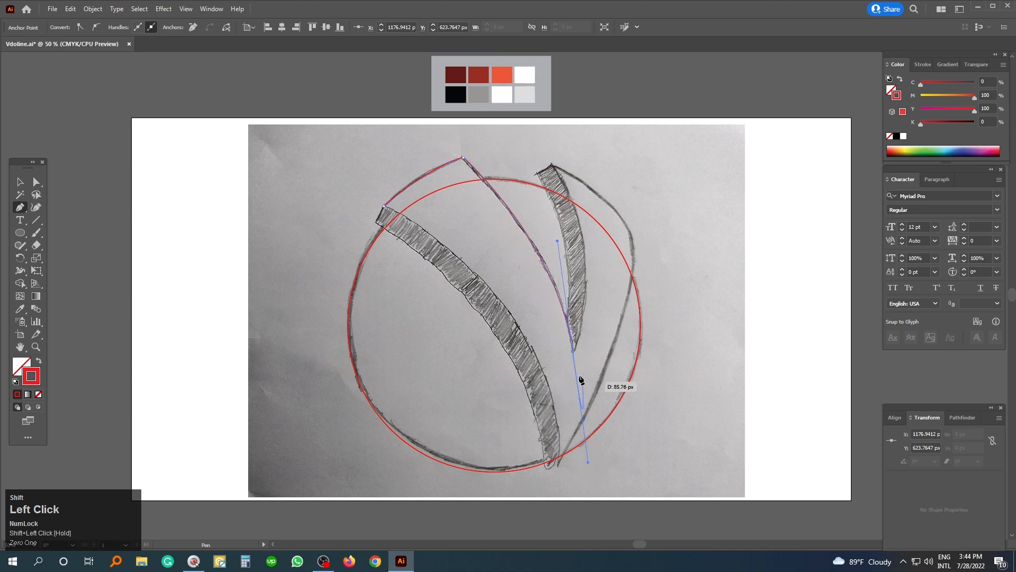
left_click(573, 350, "shift")
Continue the path along the right shaded band to its peak, around the right outer curve and down to the V's bottom tip.
left_click(552, 164)
left_click_drag(489, 93, 487, 87)
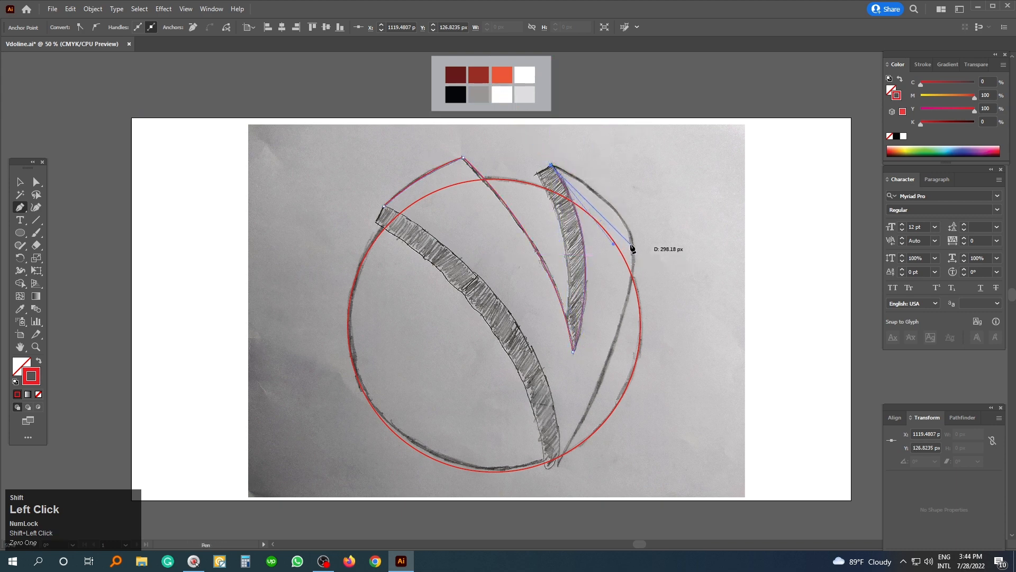
left_click_drag(631, 243, 645, 296)
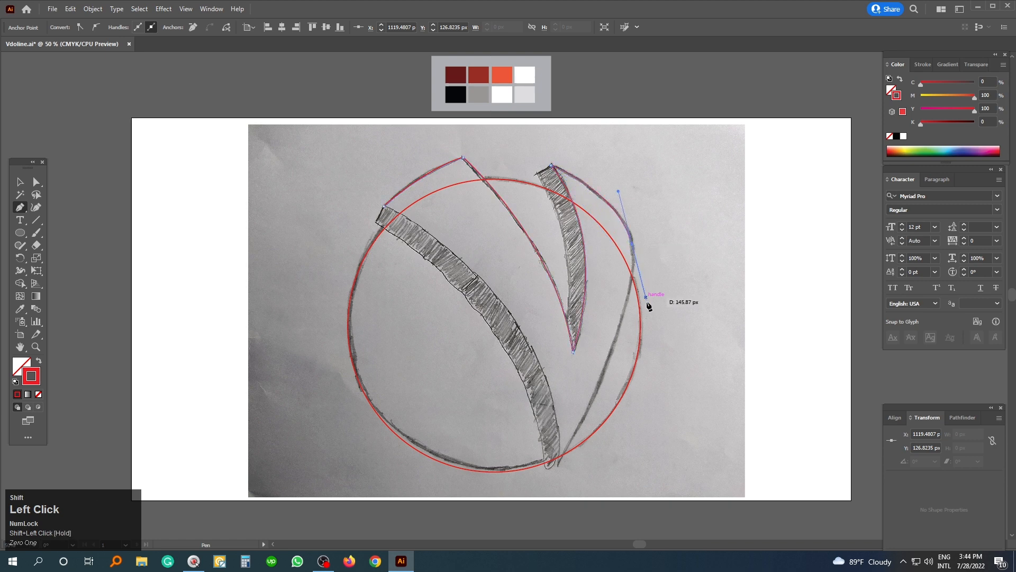
left_click(558, 466, "shift")
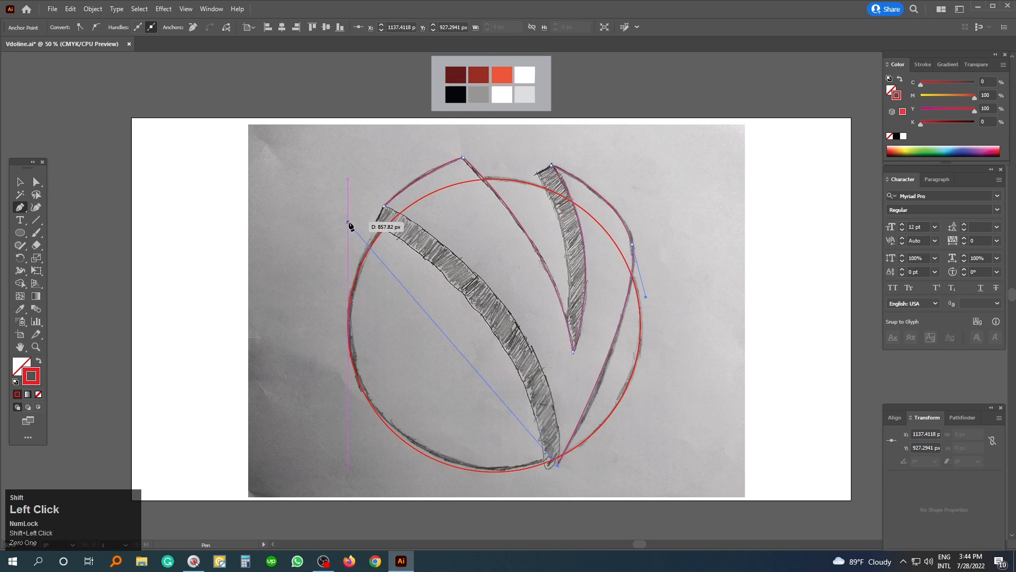
Close the V path with a curve along the long shaded band's upper edge back to the starting corner, and deselect it.
left_click_drag(383, 205, 199, 91)
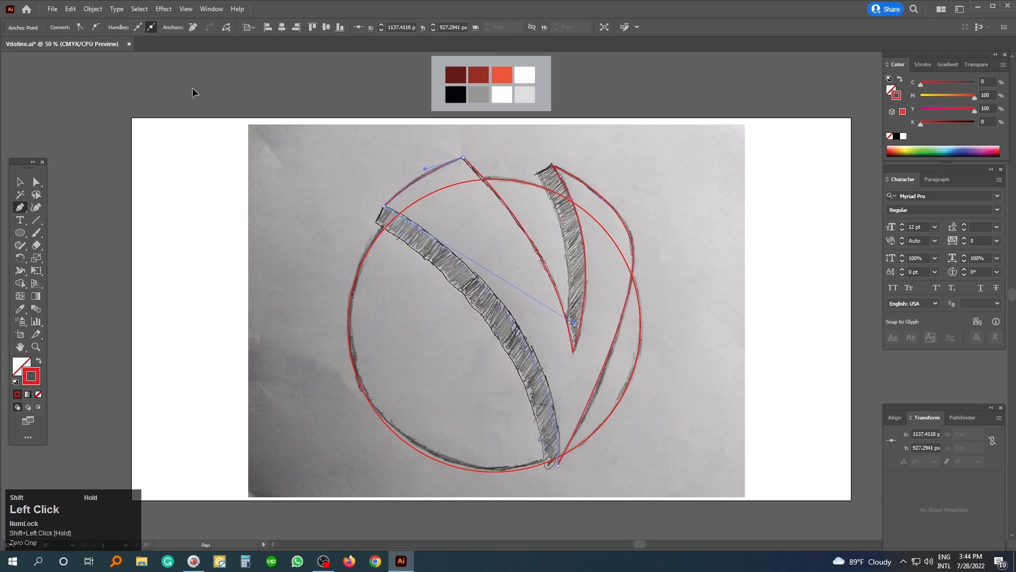
left_click_drag(179, 81, 183, 90)
key("ctrl")
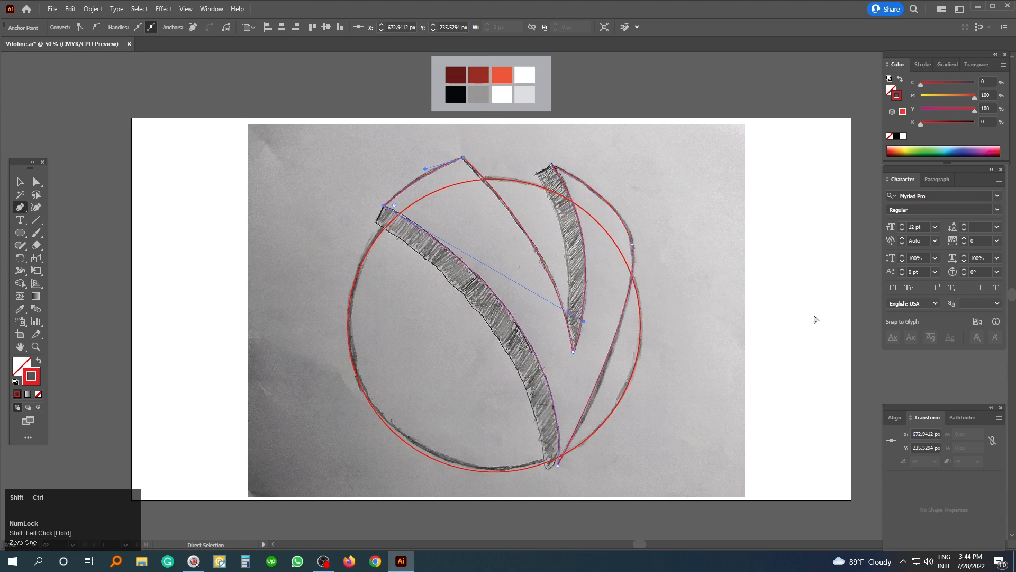
left_click(799, 321, "ctrl")
Start a new Pen path at the long shaded band's upper corner and trace its short end edge, about 49 px long.
left_click_drag(545, 315, 545, 284)
left_click_drag(286, 148, 516, 239)
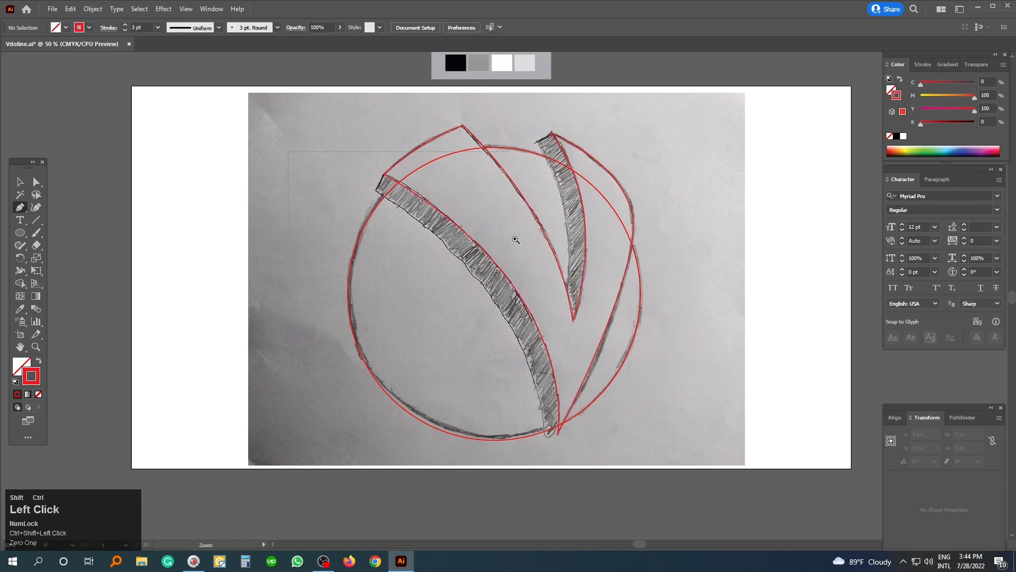
left_click(427, 203)
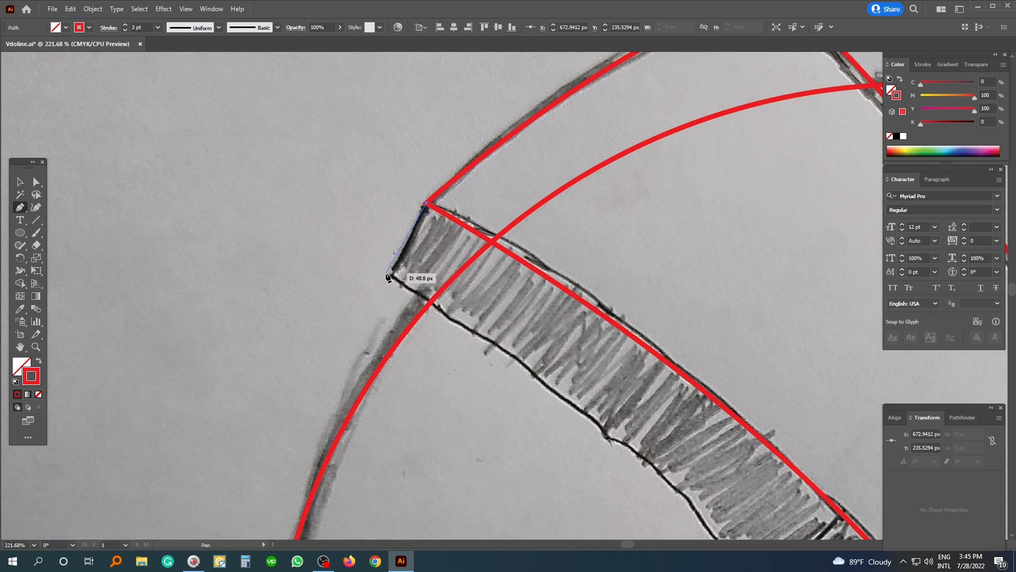
left_click(387, 275)
Continue the path with a curve along the long band's lower edge to its bottom end, and remove the outgoing handle there.
key("ctrl+minus")
key("ctrl+minus")
key("ctrl+minus")
key("ctrl+minus")
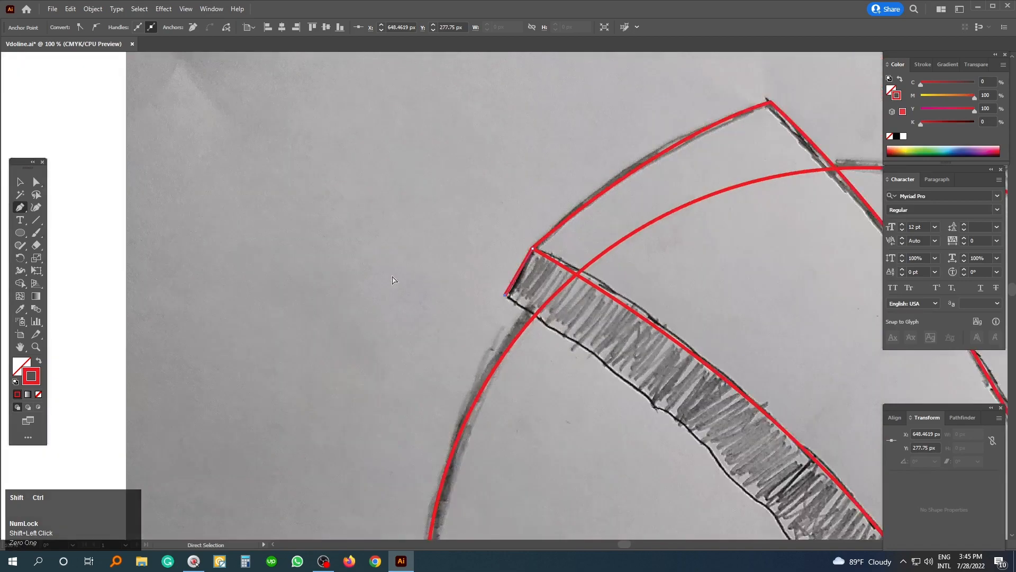
left_click_drag(591, 475, 401, 272)
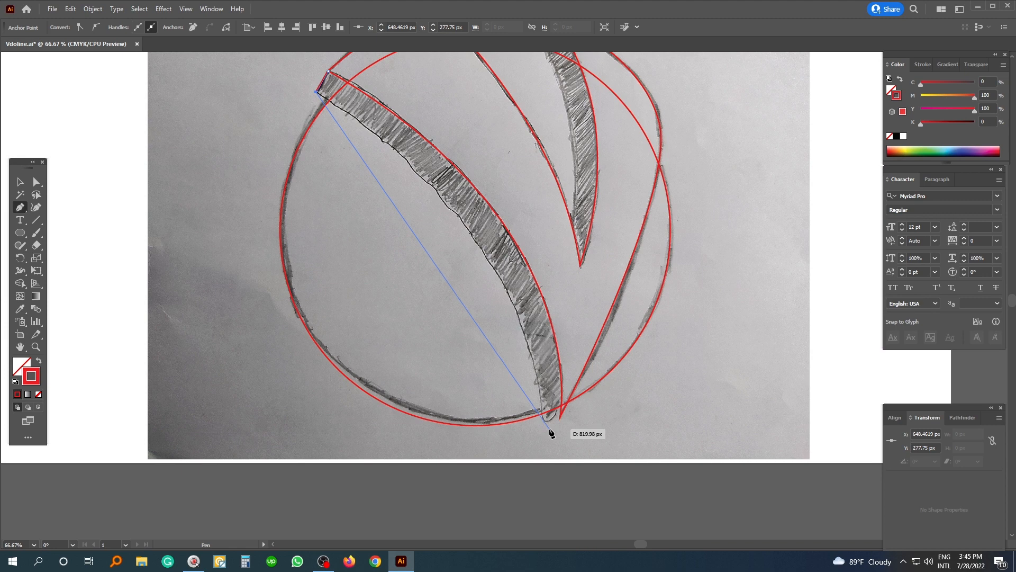
left_click_drag(551, 424, 515, 196)
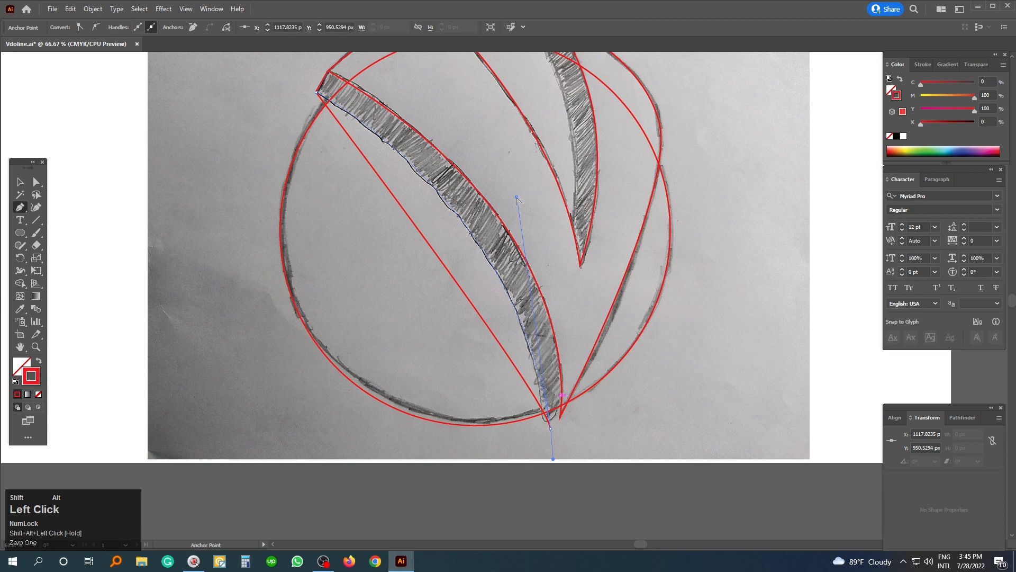
left_click(550, 426, "shift")
key("ctrl+shift+z")
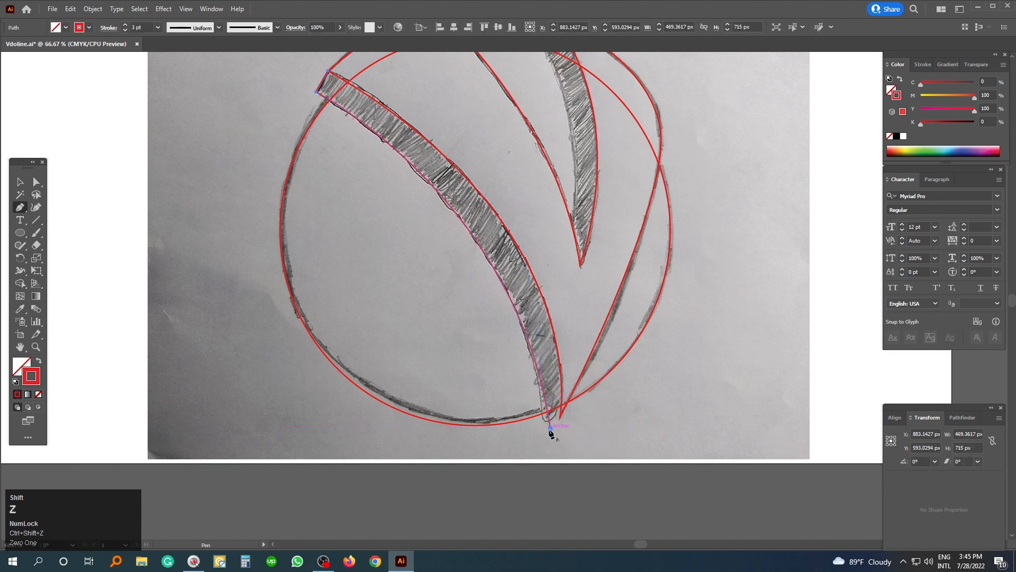
left_click(551, 428, "shift")
Add a short segment to the V's edge above the bottom tip, close the band path along its upper edge, and deselect it.
left_click_drag(580, 427, 629, 416)
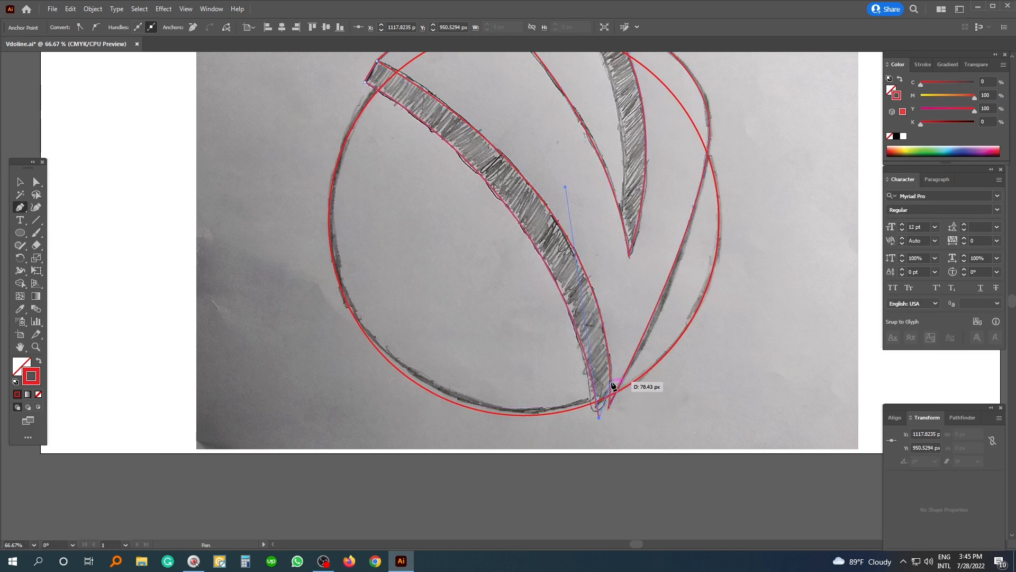
left_click(611, 382, "shift")
left_click_drag(374, 166, 378, 198)
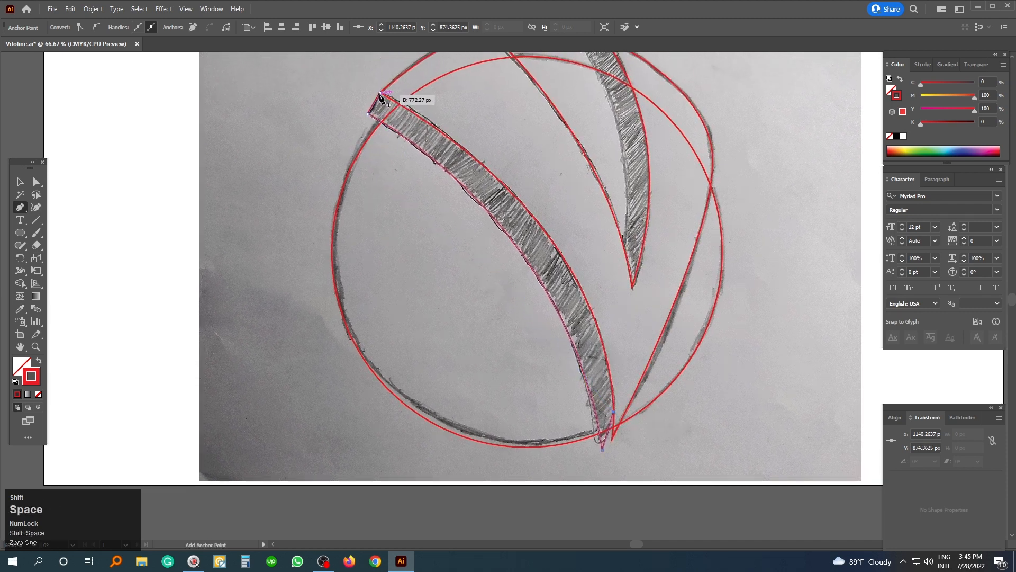
left_click_drag(380, 95, 555, 243)
left_click_drag(642, 306, 636, 290)
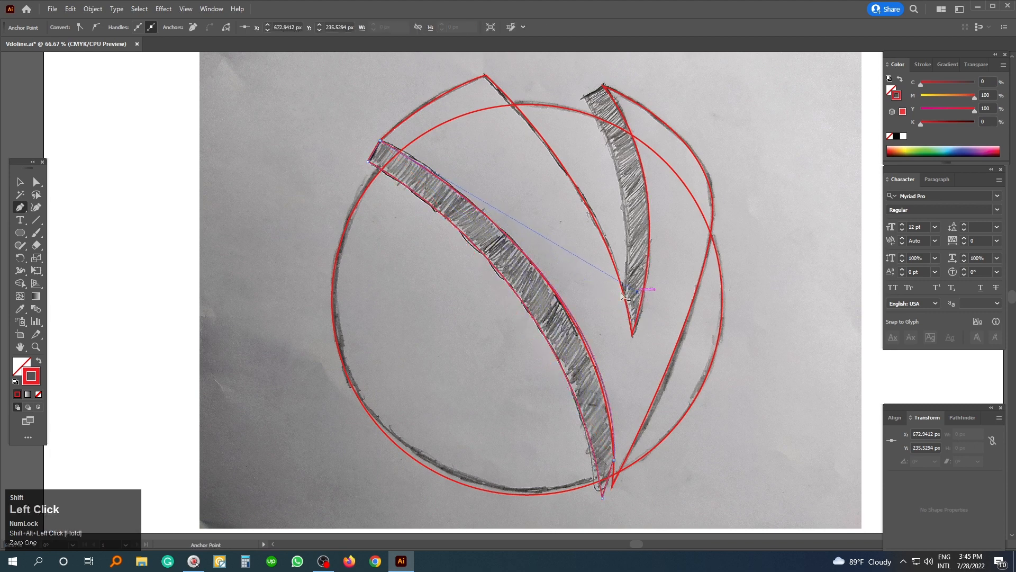
key("ctrl")
left_click_drag(639, 294, 627, 256)
key("ctrl")
left_click(778, 314, "ctrl")
Trace a new Pen path from the right shaded band's peak across its short end and down its inner edge to the lower point.
left_click_drag(745, 290, 715, 283)
left_click(573, 78)
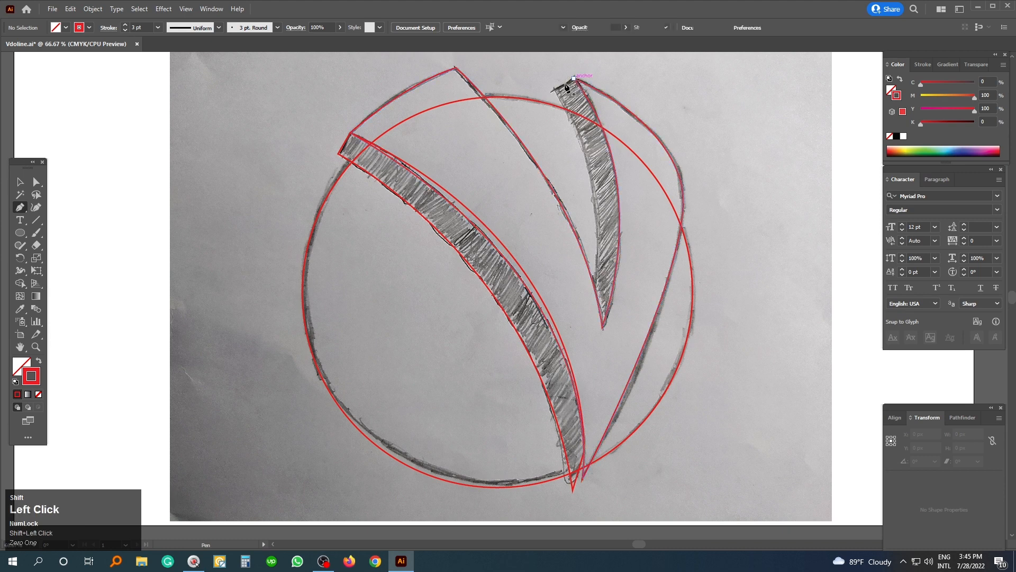
left_click_drag(566, 85, 554, 92)
left_click(555, 90)
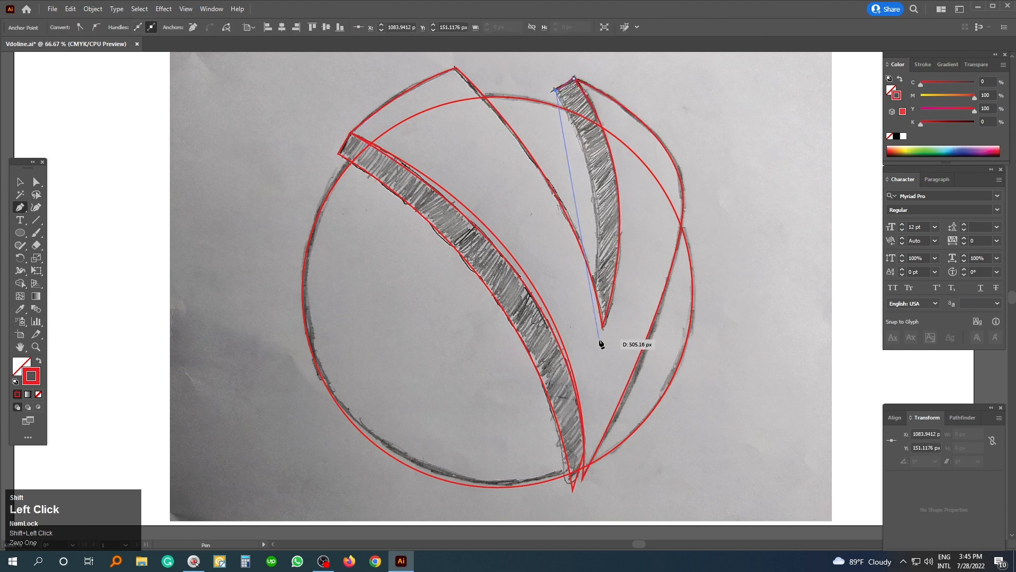
left_click_drag(593, 285, 573, 396)
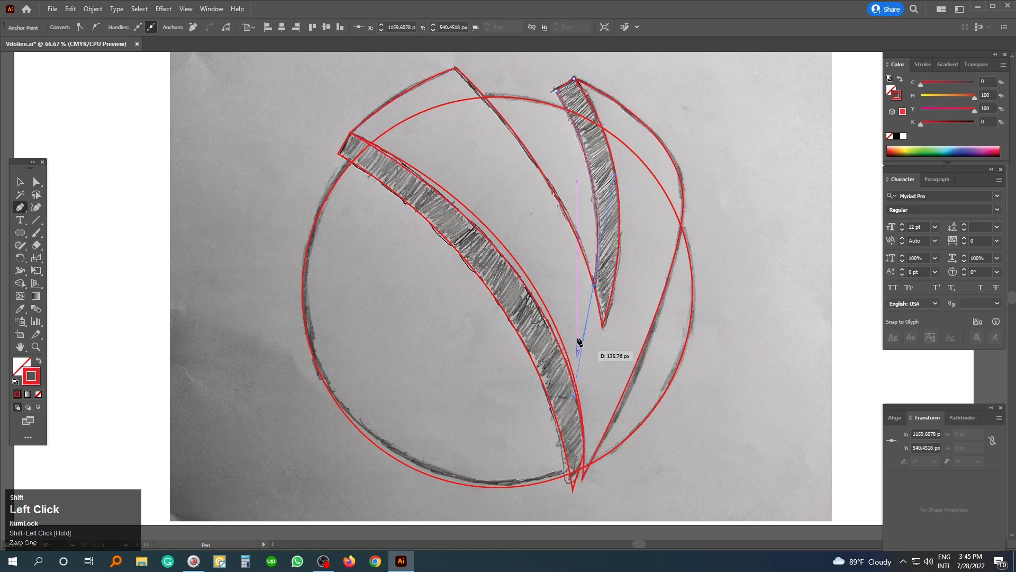
left_click(594, 286, "shift")
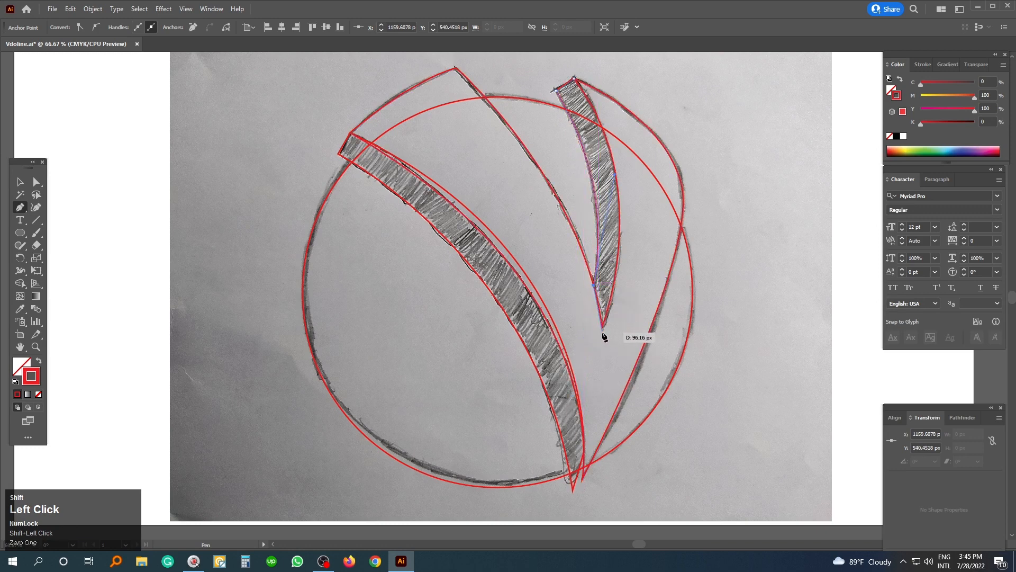
left_click(602, 335)
Close the right band's path with a curve along its outer edge back to the peak, and deselect it.
scroll(585, 136, "up", 1)
left_click_drag(579, 112, 554, 87)
left_click_drag(603, 140, 667, 216)
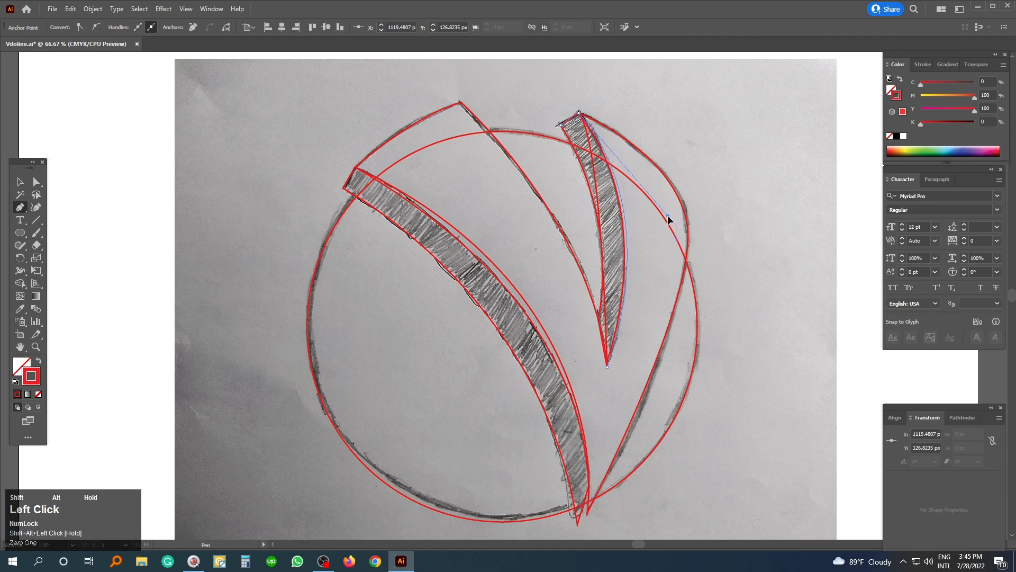
key("v")
left_click(247, 192)
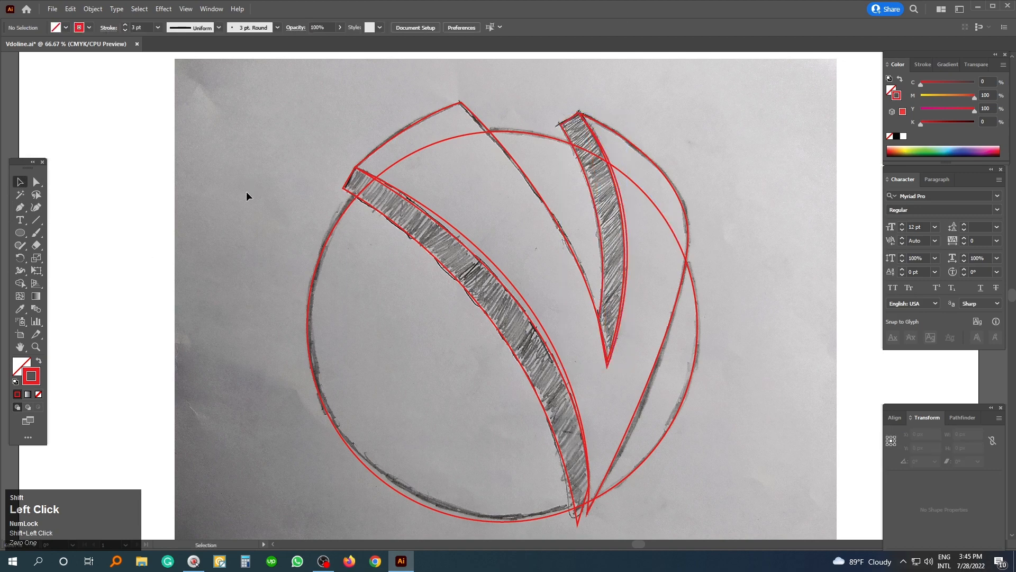
Remove the stroke from the V shape and fill it with the default white-to-black linear gradient.
key("ctrl+minus")
left_click_drag(658, 354, 590, 351)
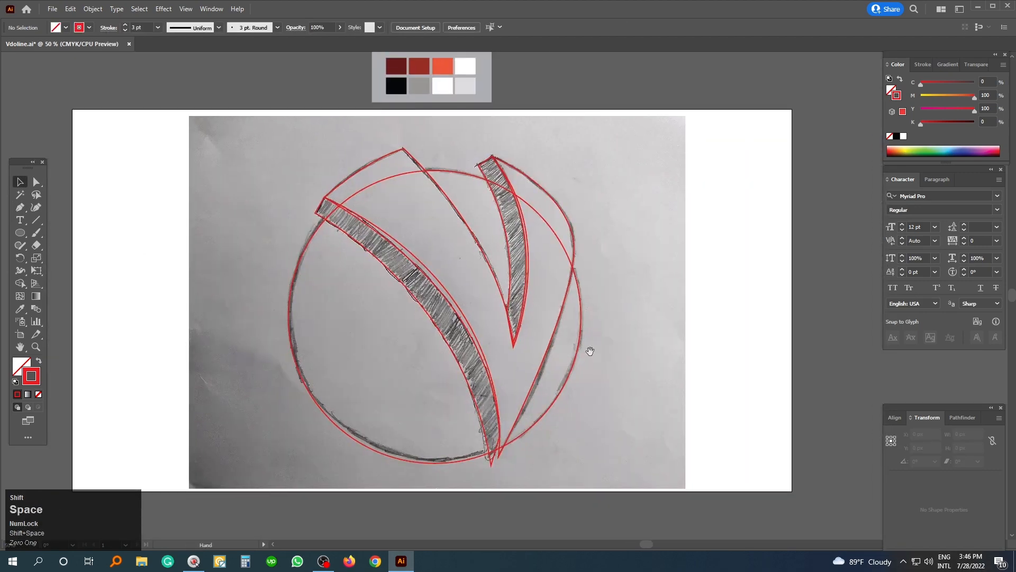
left_click(531, 388, "shift")
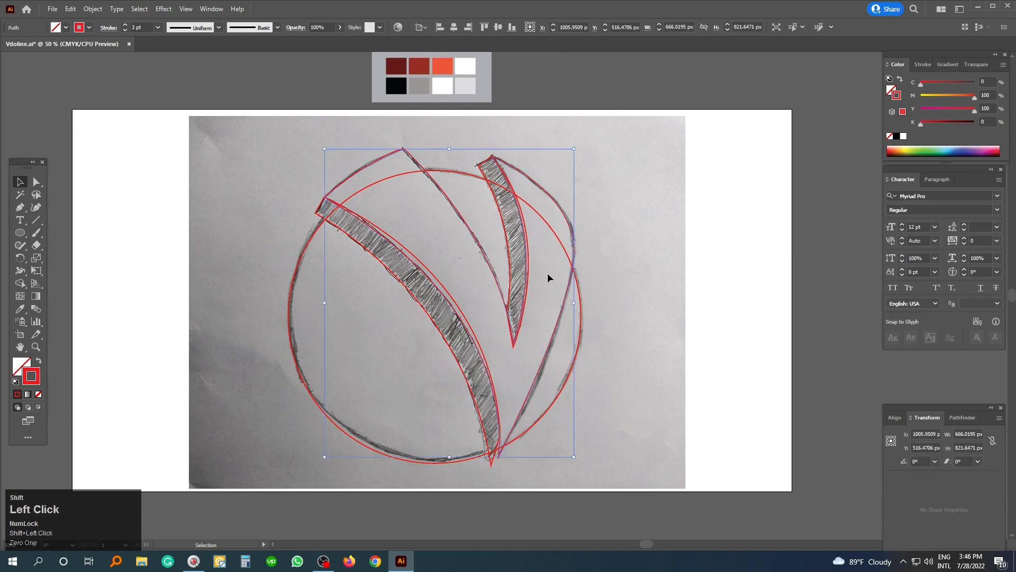
left_click(38, 395, "shift")
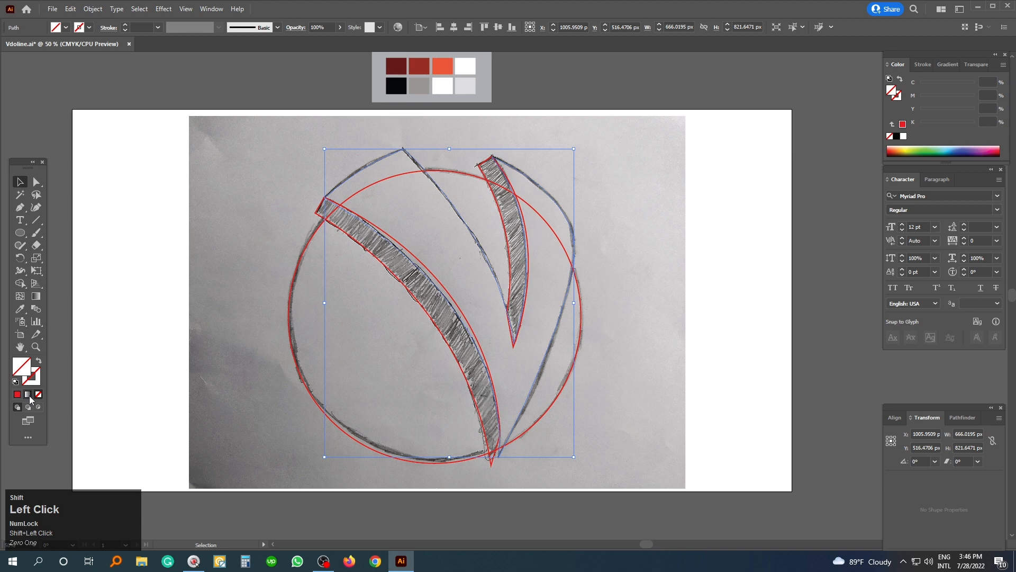
left_click(28, 394)
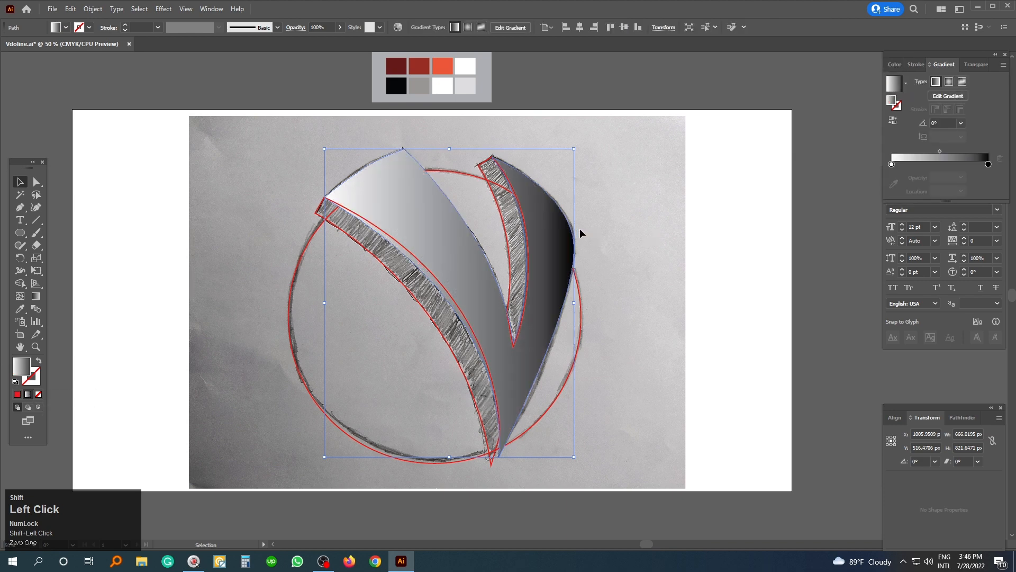
Add two intermediate color stops to the V's gradient, at about 29% and 66%.
left_click_drag(654, 216, 621, 235)
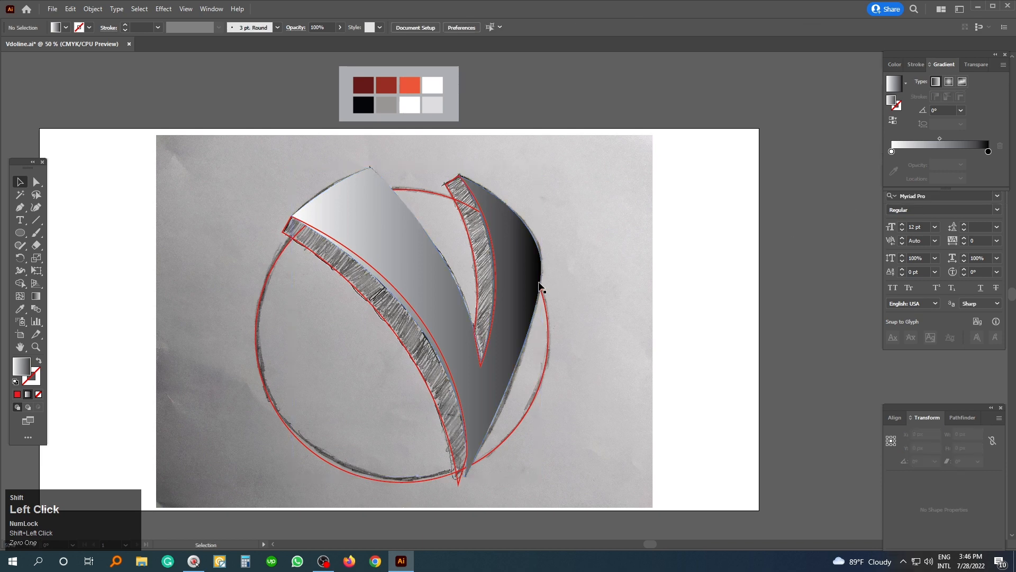
double_click(919, 163)
left_click(954, 165)
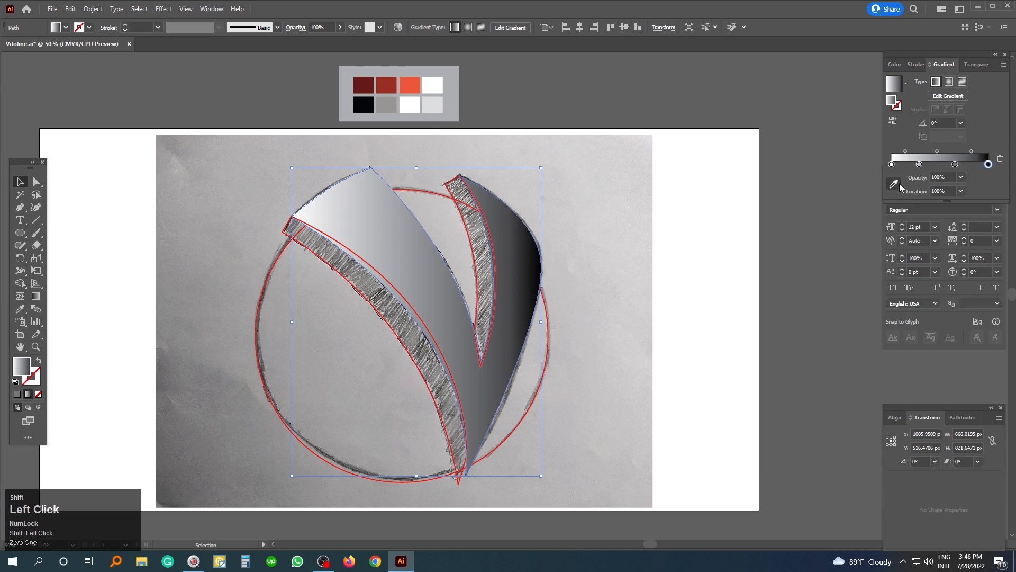
key("shift+1")
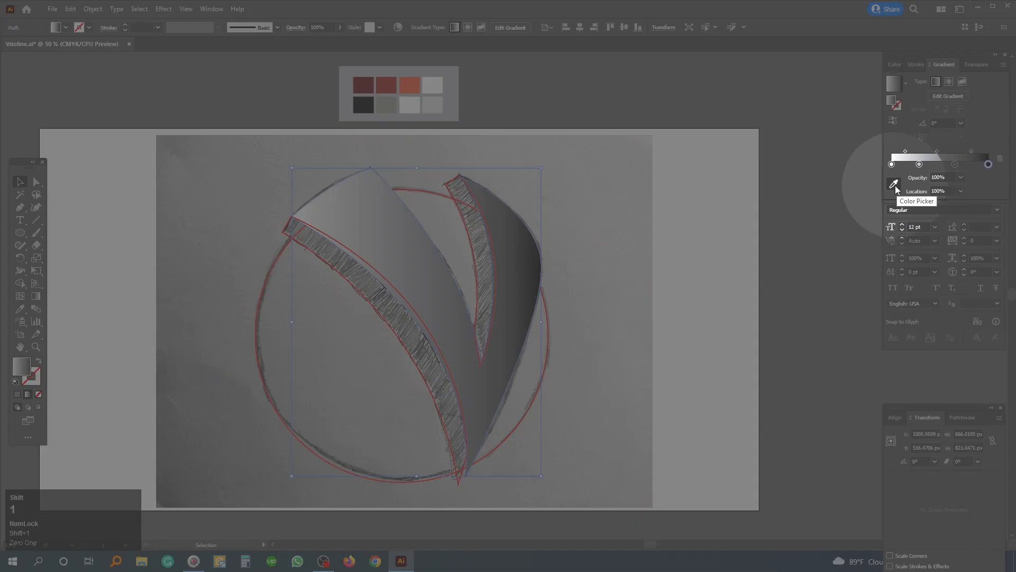
key("shift+1")
key("shift+1")
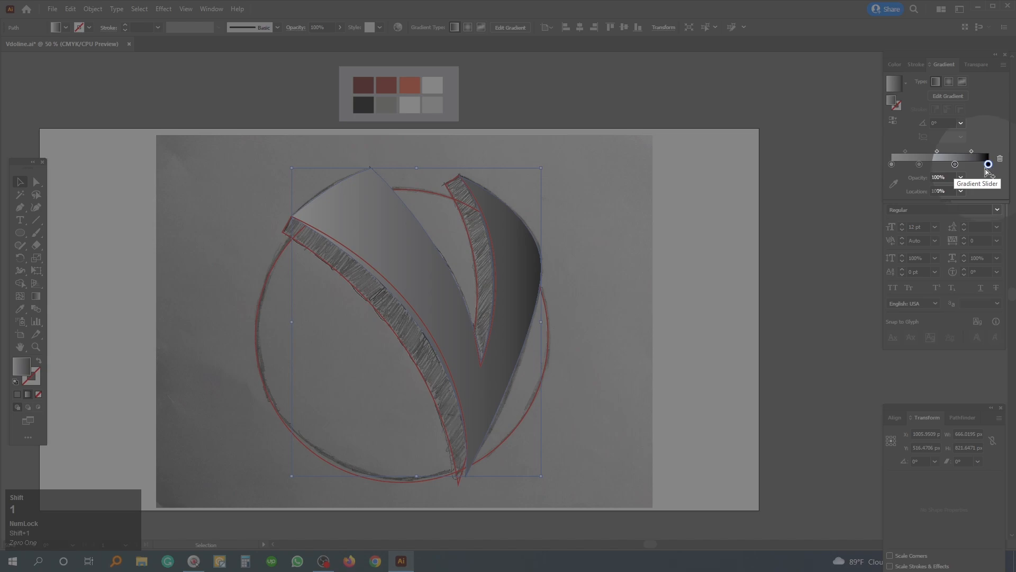
key("shift+1")
key("shift+1")
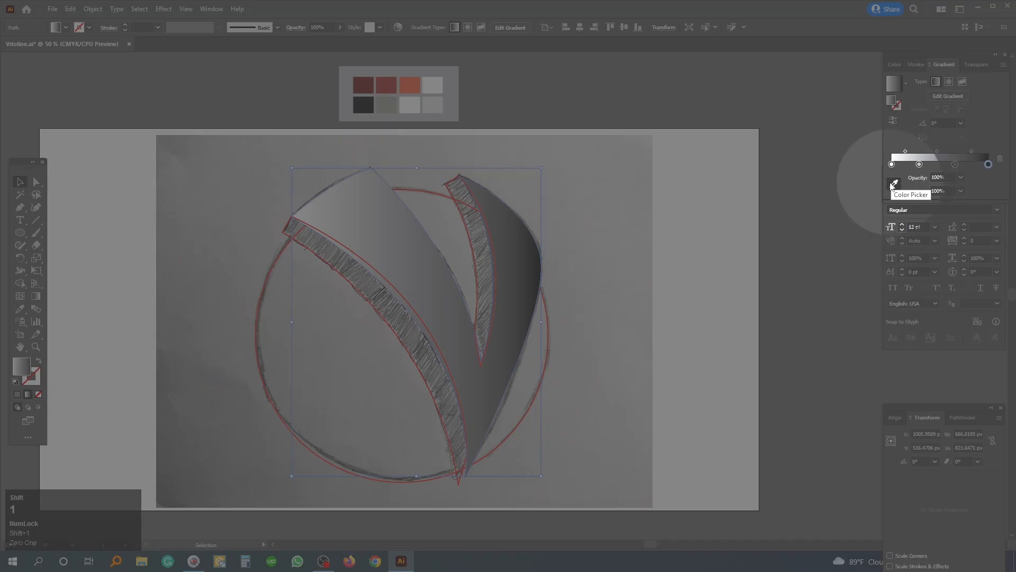
Color the V's gradient stops from the reference palette: light grey, white, mid grey and black, from first to last.
left_click(894, 185, "shift")
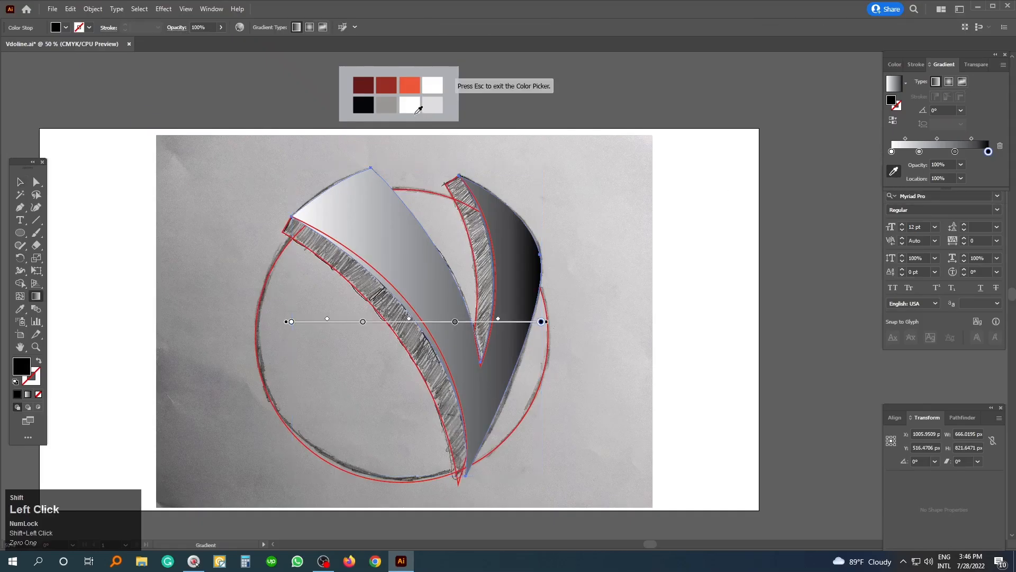
left_click(363, 104)
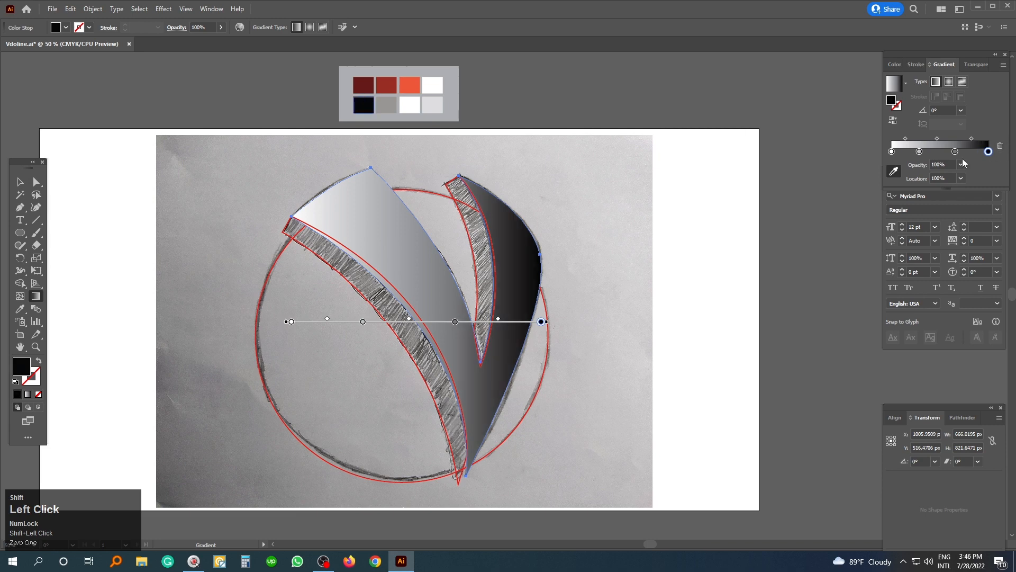
left_click(955, 152)
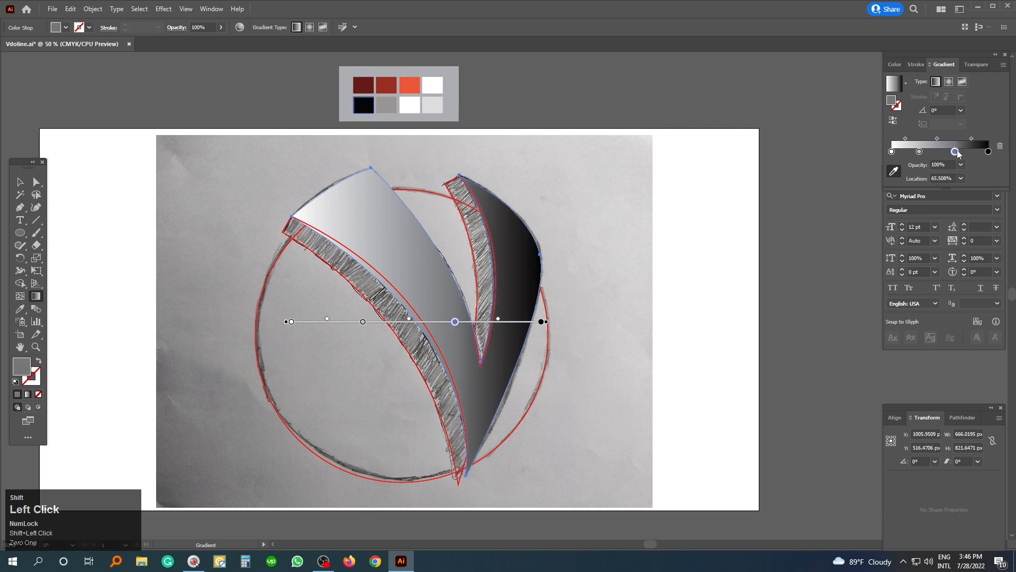
left_click(390, 104)
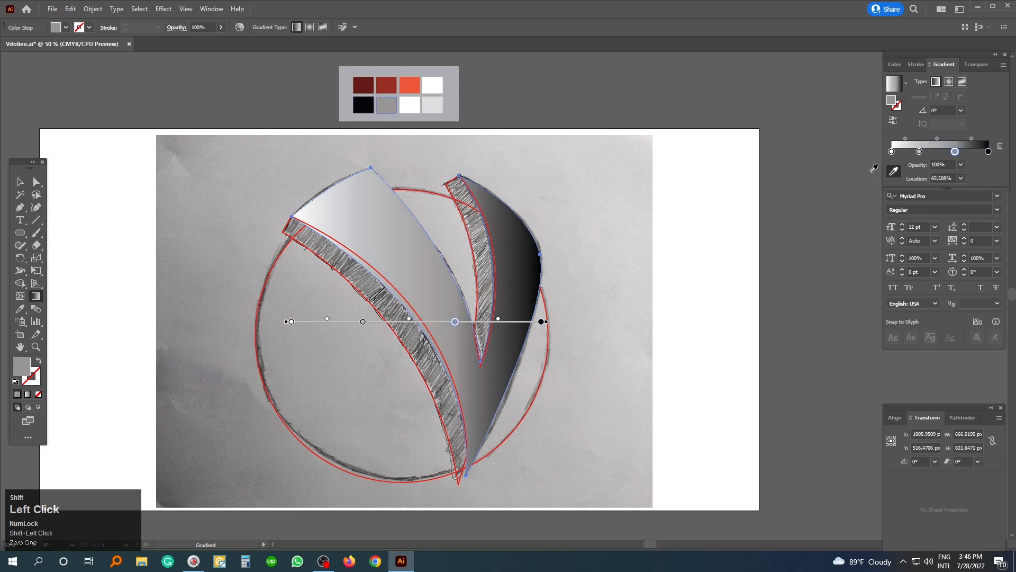
left_click(918, 151)
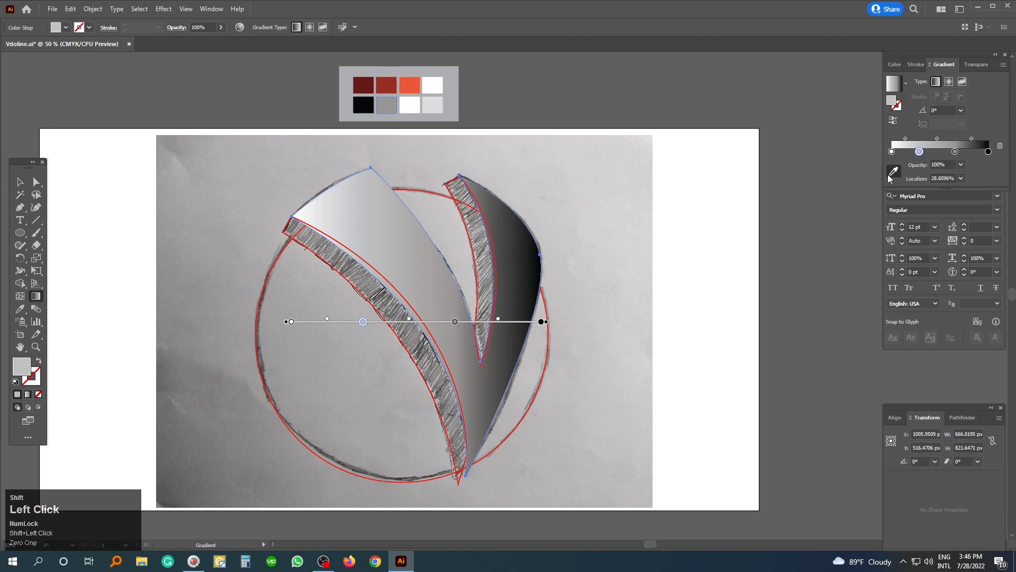
left_click(411, 102)
left_click(891, 152)
left_click(437, 103)
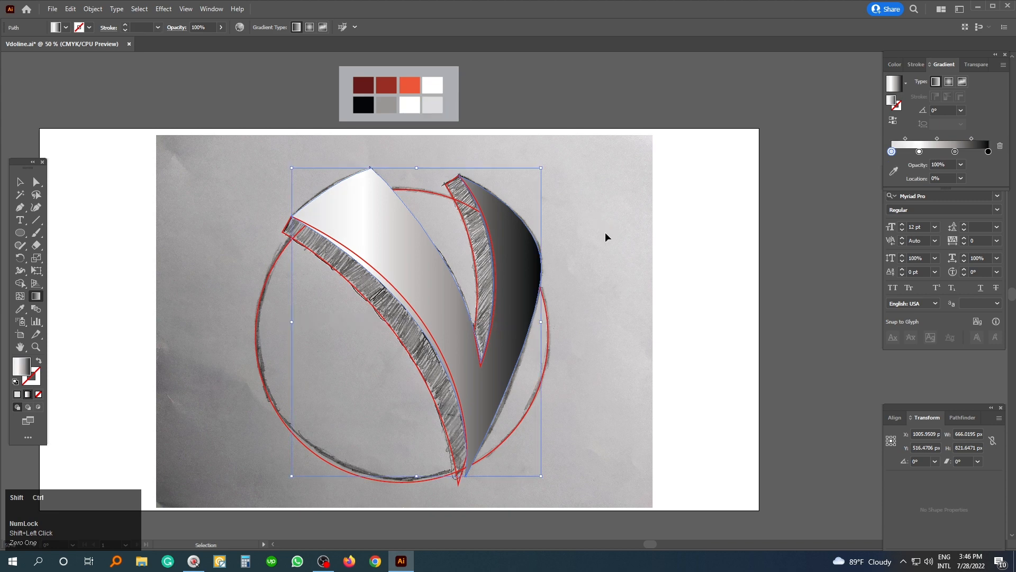
Redirect the V's gradient to run from its upper part down to the bottom tip, at about -92.6°, and deselect the shape.
left_click(36, 300)
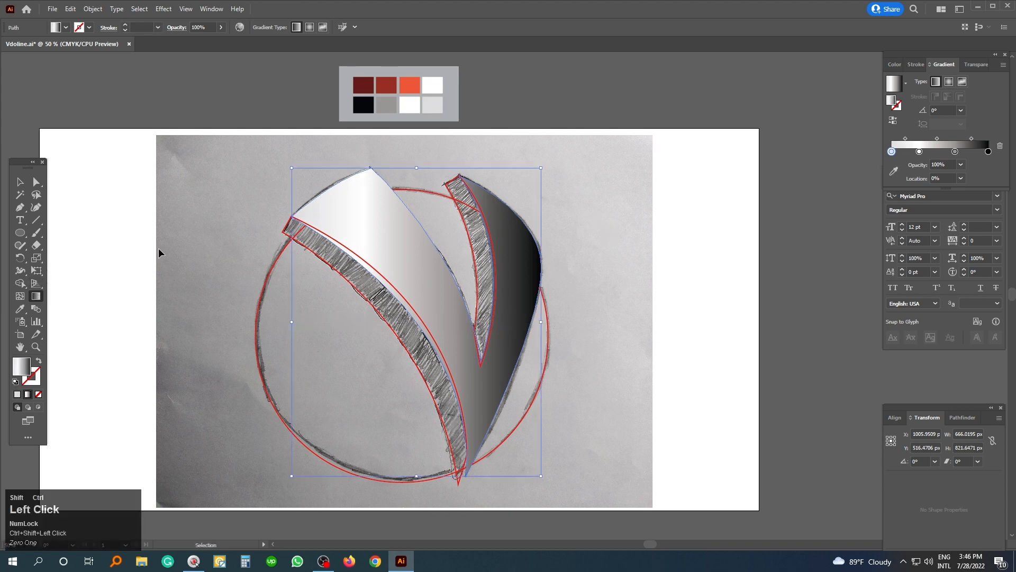
left_click_drag(480, 164, 469, 459)
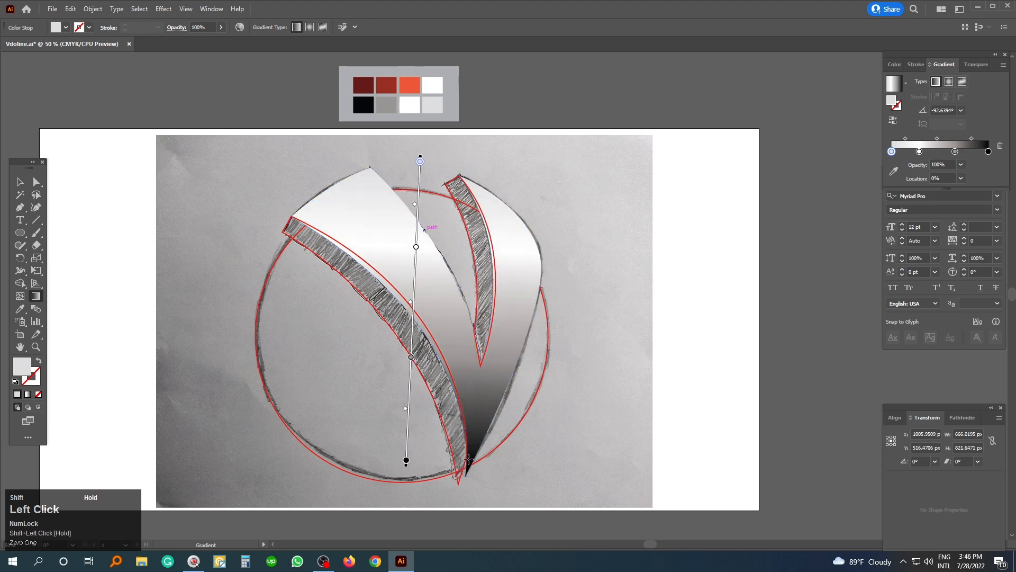
left_click(564, 361, "ctrl")
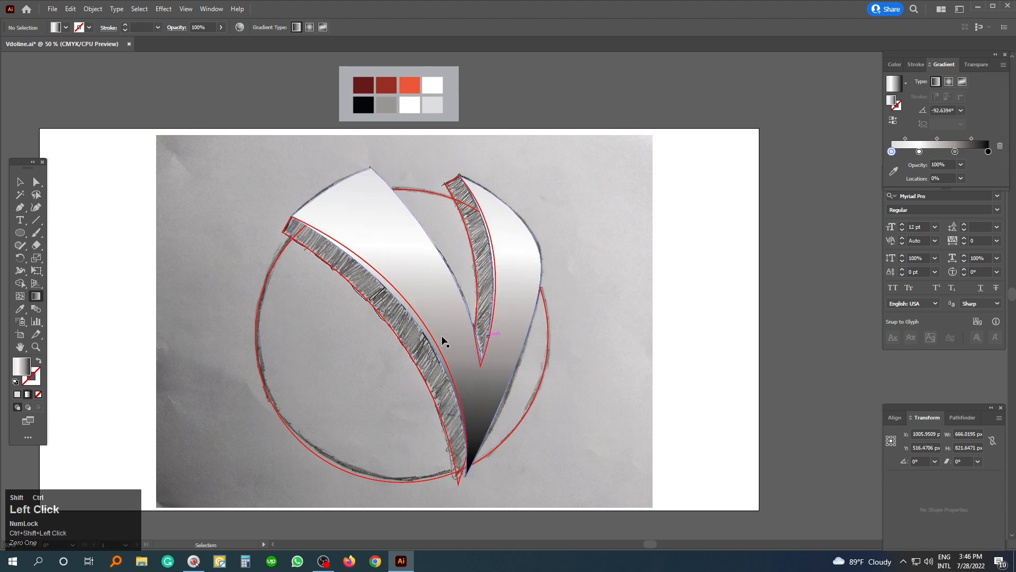
Copy the V's gradient fill and empty stroke onto the long band with the Eyedropper.
left_click(398, 336, "ctrl")
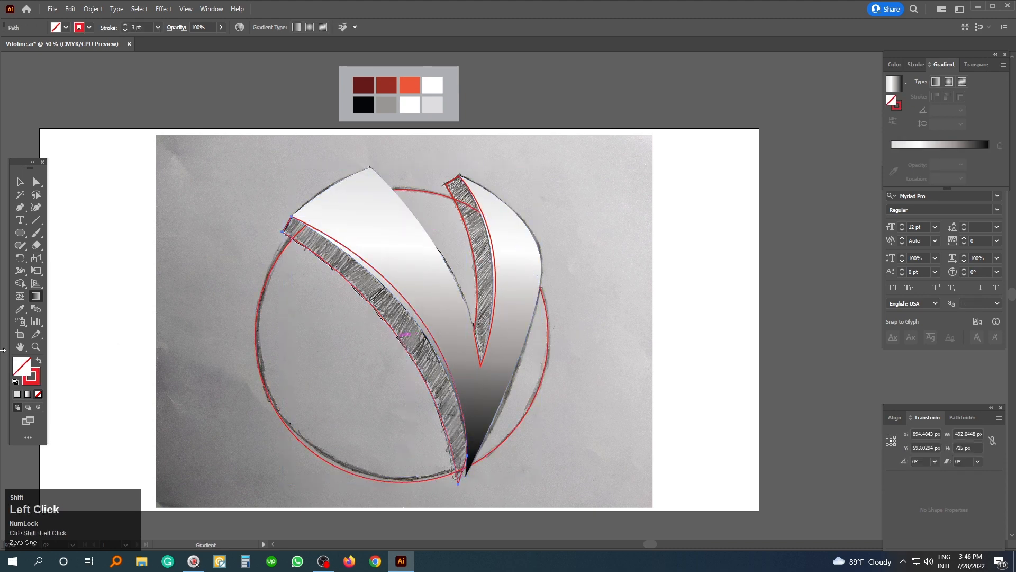
left_click(20, 309)
left_click(388, 230)
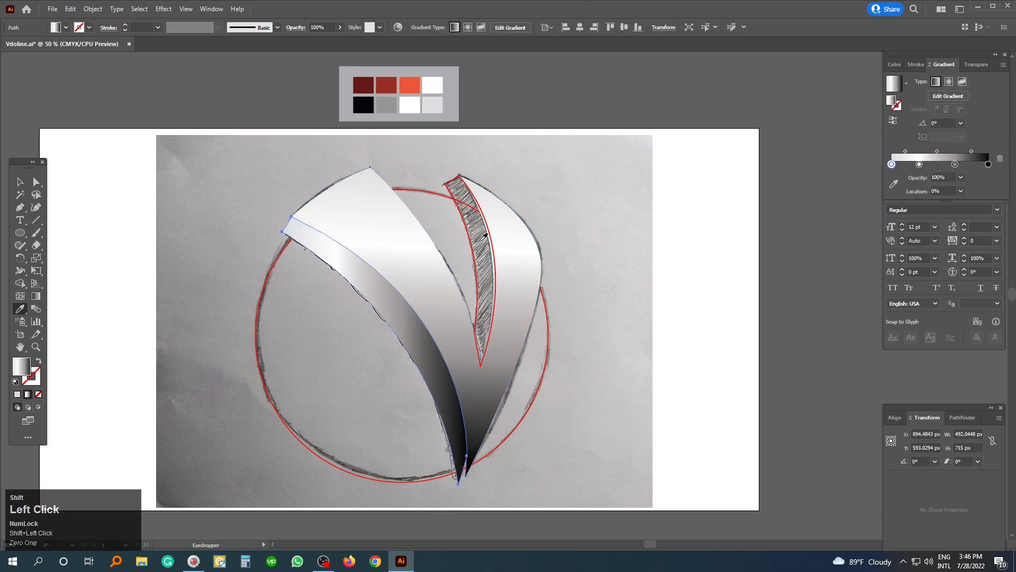
Copy the long band's gradient fill and empty stroke onto the narrow inner sliver with the Eyedropper.
key("ctrl")
left_click(471, 249, "ctrl")
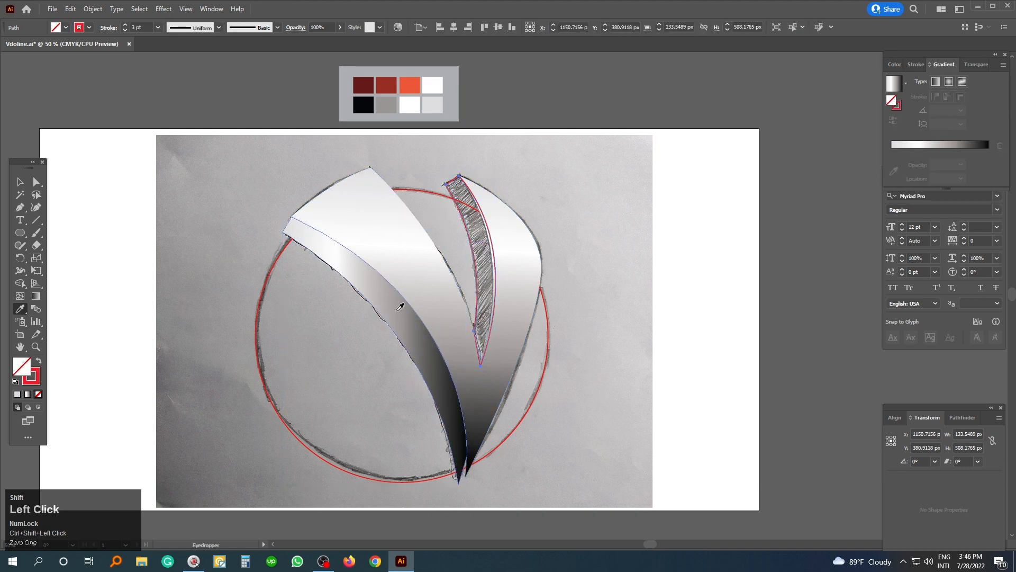
left_click(400, 309)
Select the large V shape and bring it to the front of the stacking order.
left_click(21, 183)
left_click(344, 210, "shift")
right_click(362, 229)
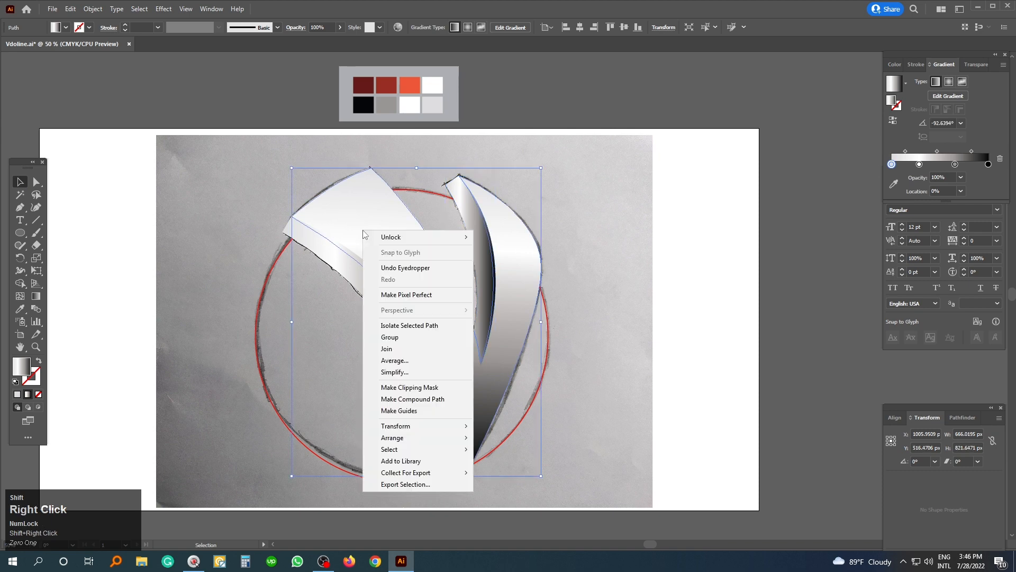
mouse_move(426, 426)
left_click(423, 439, "shift")
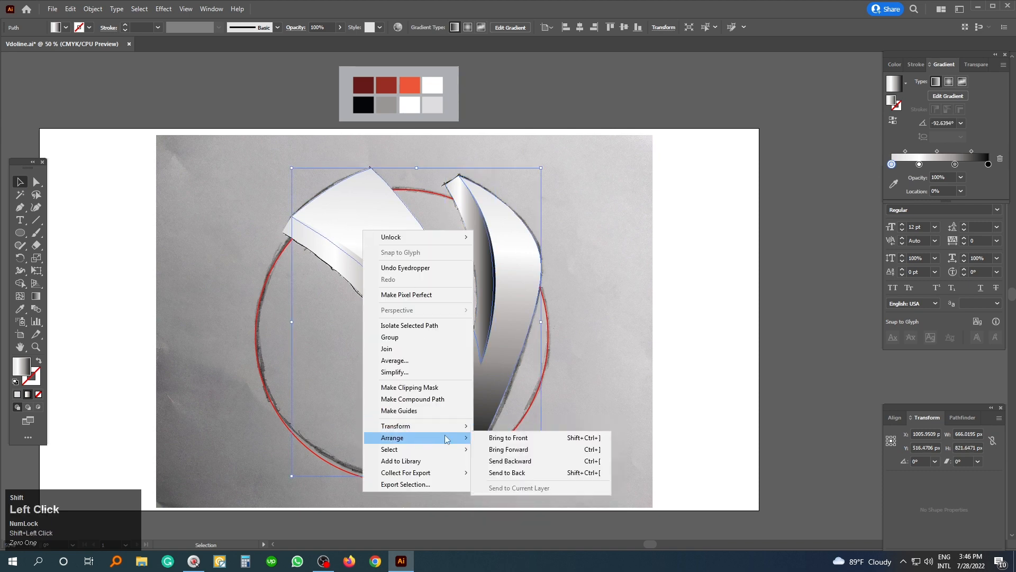
left_click(532, 438)
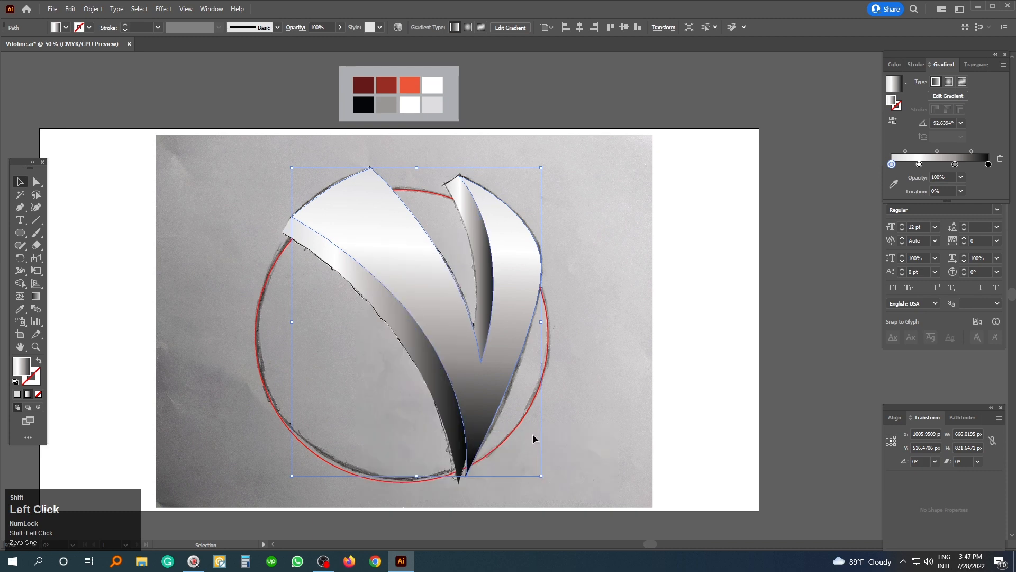
Redirect the inner sliver's gradient to run from just above its upper end down to its tip, at about -86.7°.
left_click(36, 181)
left_click(616, 390, "ctrl+shift")
left_click_drag(573, 390, 567, 363)
left_click(490, 345)
left_click(39, 294)
left_click_drag(478, 156, 454, 420)
left_click_drag(471, 145, 465, 427)
left_click(472, 238)
left_click_drag(455, 132, 471, 360)
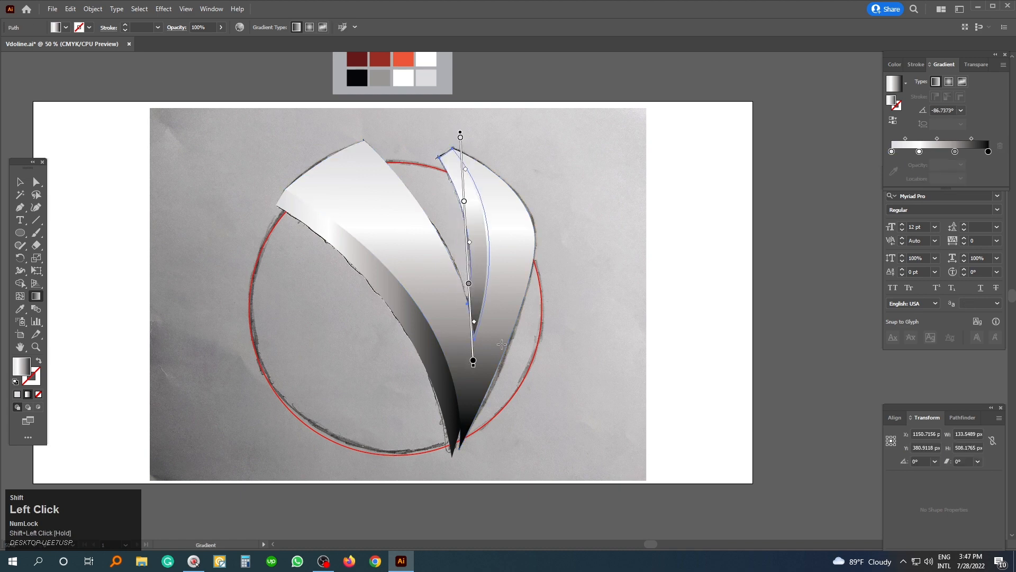
Redirect the long band's gradient diagonally from its upper end past the bottom tip, at about -60.3°, and deselect it.
left_click(581, 299, "ctrl")
left_click(392, 309, "ctrl")
left_click_drag(310, 200, 467, 478)
left_click(561, 430, "ctrl")
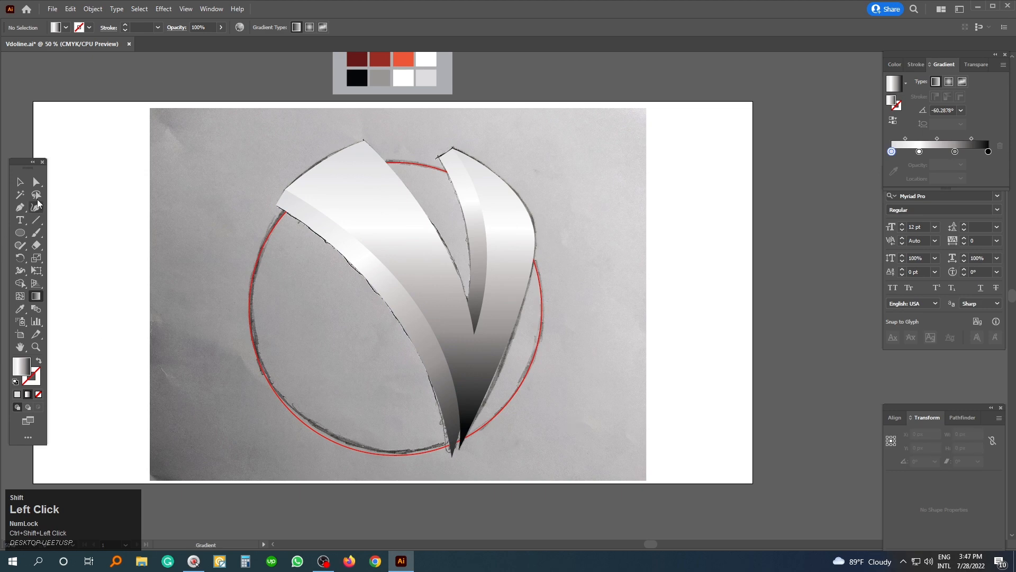
Round off the sharp bottom tip of the long band to follow the sketch.
left_click(36, 182)
left_click_drag(381, 391, 511, 423)
left_click_drag(438, 317, 467, 294)
left_click(514, 350)
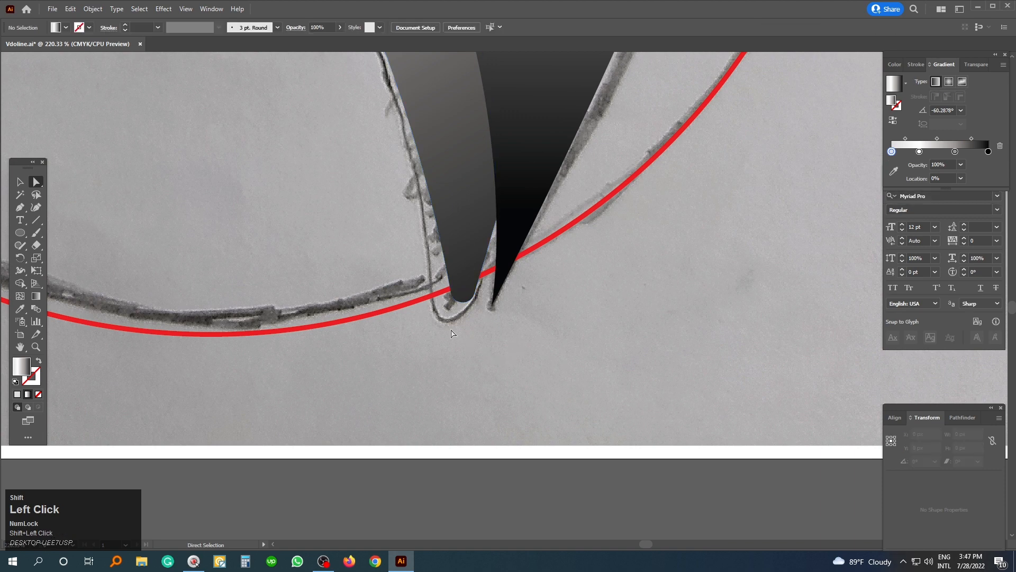
key("shift+z")
left_click(37, 187)
key("ctrl+z")
left_click_drag(460, 337, 461, 307)
left_click(580, 309)
Remove the circle's red stroke and fill the circle with the current four-stop gradient.
key("ctrl+minus")
key("ctrl+minus")
key("ctrl+minus")
key("ctrl+minus")
key("ctrl+minus")
key("ctrl+minus")
key("ctrl+minus")
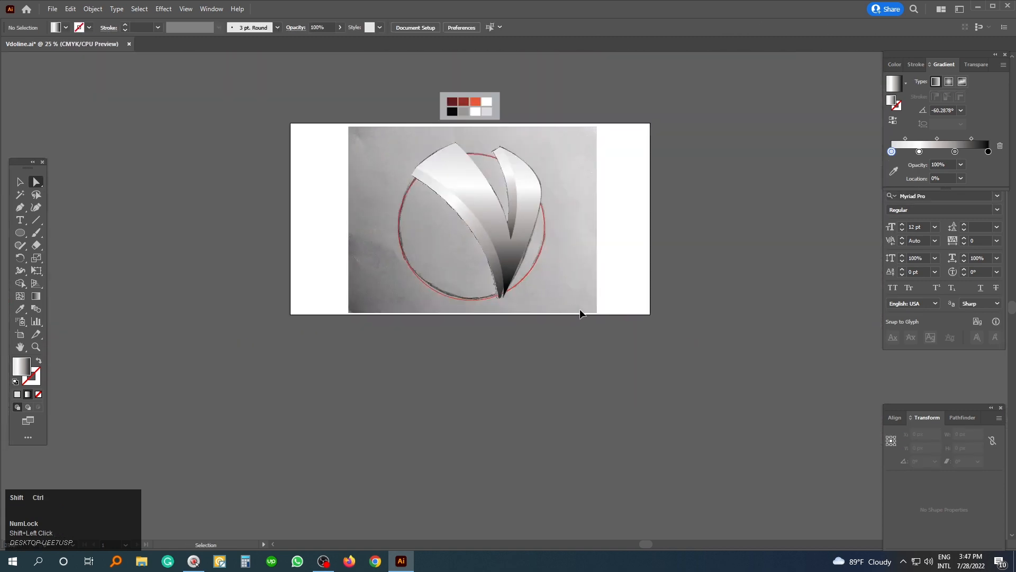
key("ctrl+space")
left_click_drag(508, 280, 513, 300)
left_click(417, 291)
left_click(20, 183)
left_click(342, 232)
key("ctrl+space")
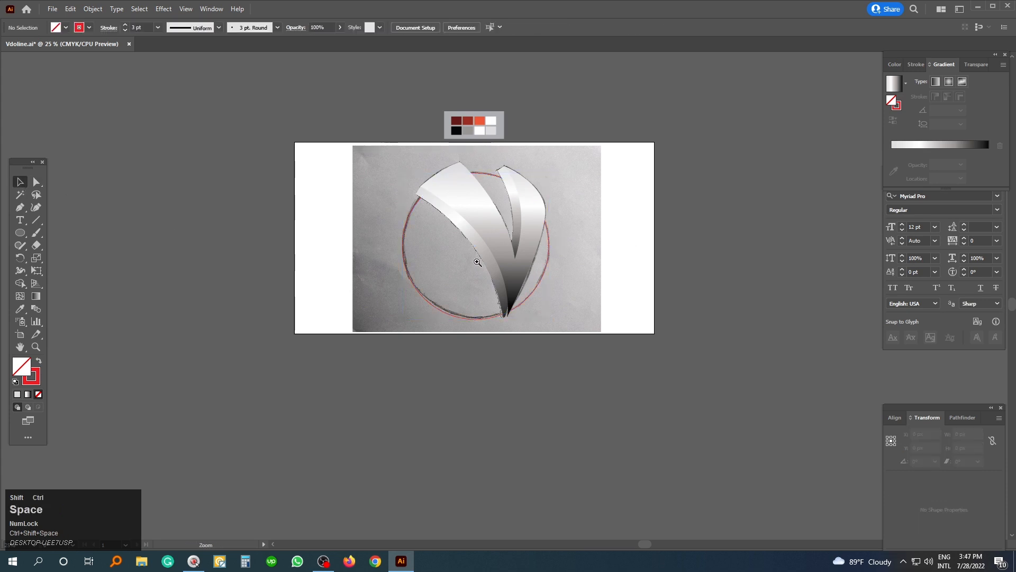
left_click(478, 262, "ctrl")
left_click_drag(487, 274, 444, 364)
left_click(466, 307, "ctrl")
left_click(340, 366)
left_click(36, 383)
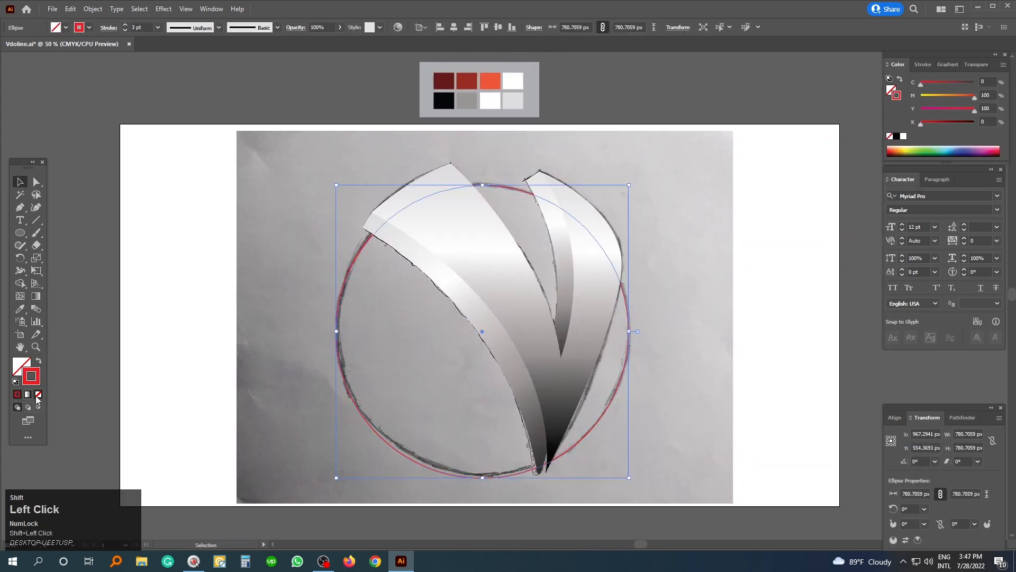
left_click(38, 395)
left_click(27, 394)
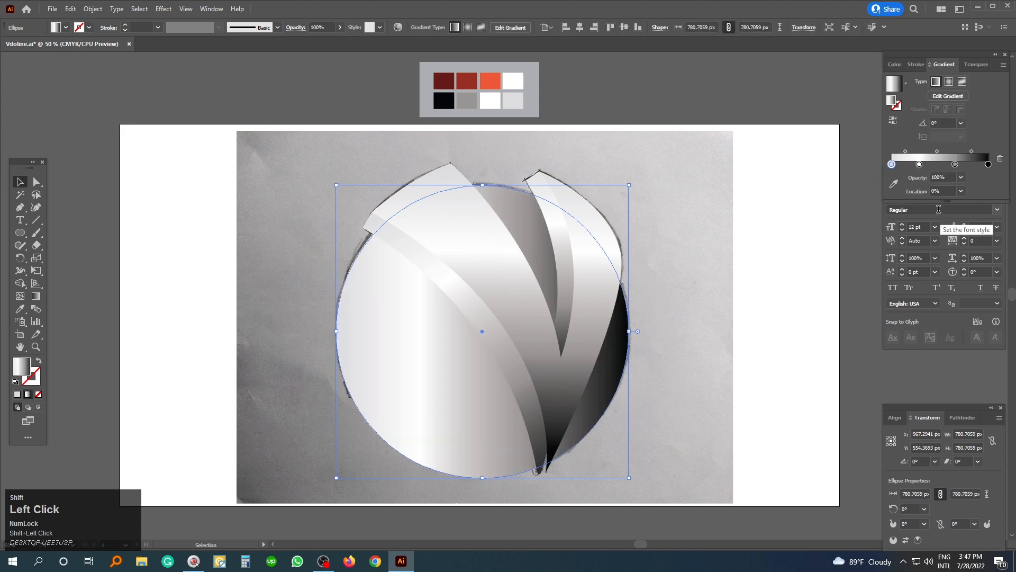
Color the circle's gradient stops from the reference palette: white, orange-red, brick red and dark maroon, from first to last.
left_click(989, 165)
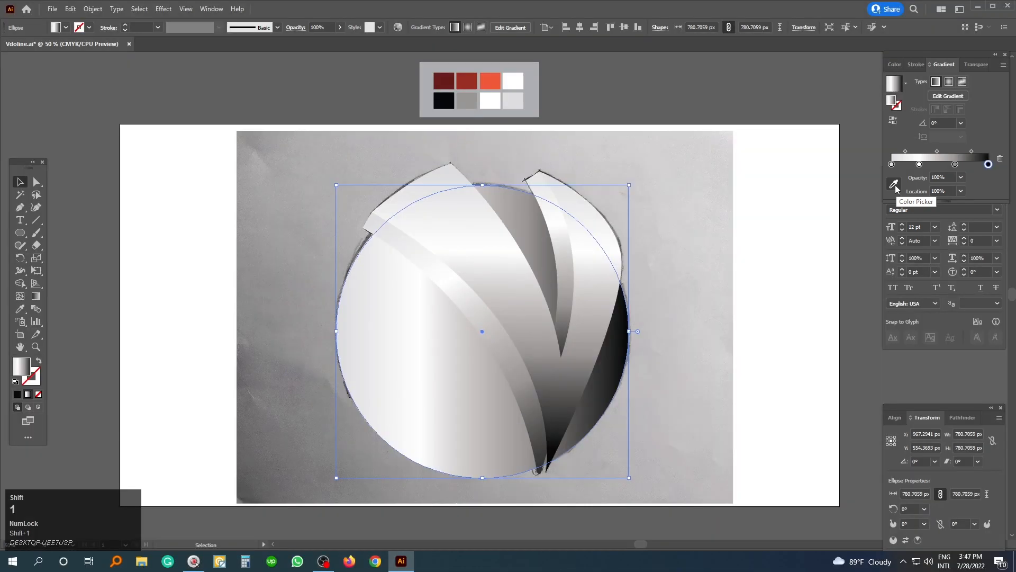
left_click(894, 185)
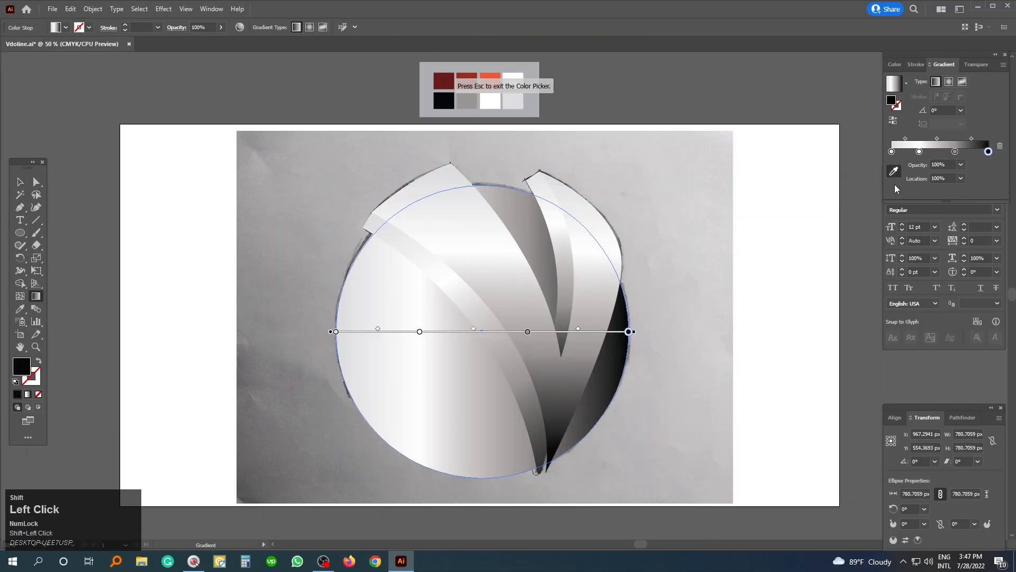
left_click(446, 80)
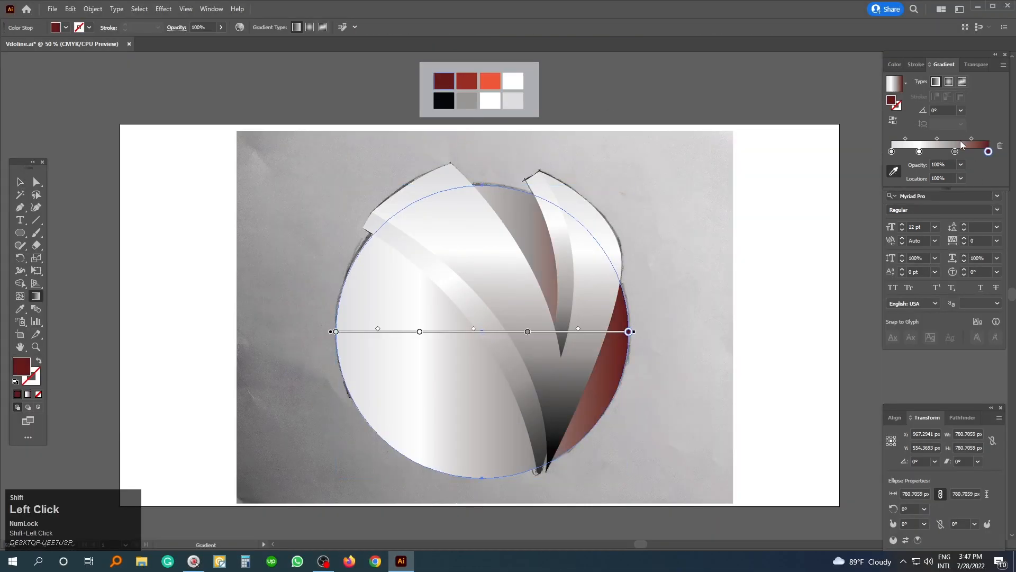
left_click(955, 152)
left_click(473, 80)
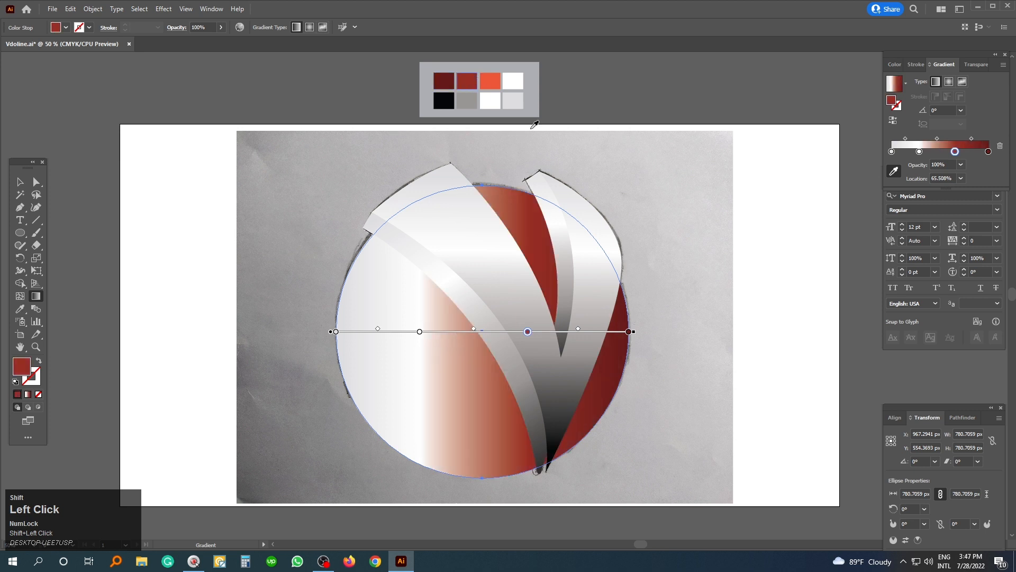
left_click(919, 152)
left_click(490, 80)
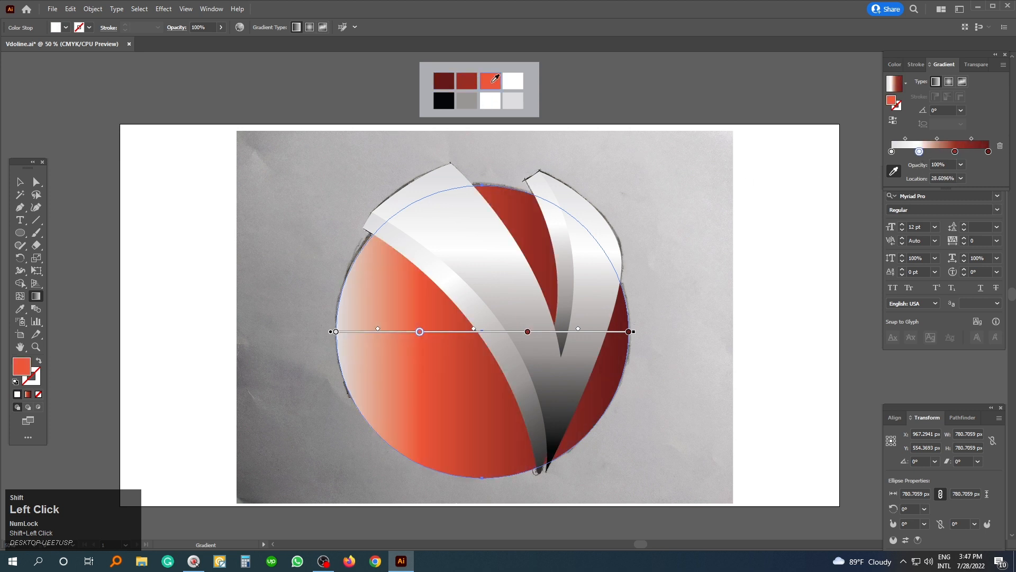
left_click(891, 152)
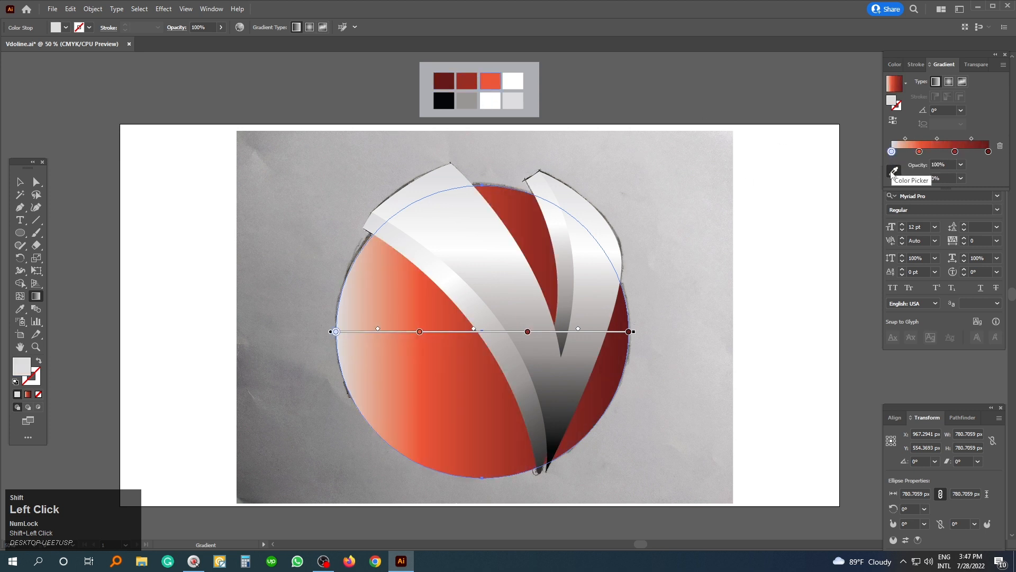
left_click(513, 80, "shift")
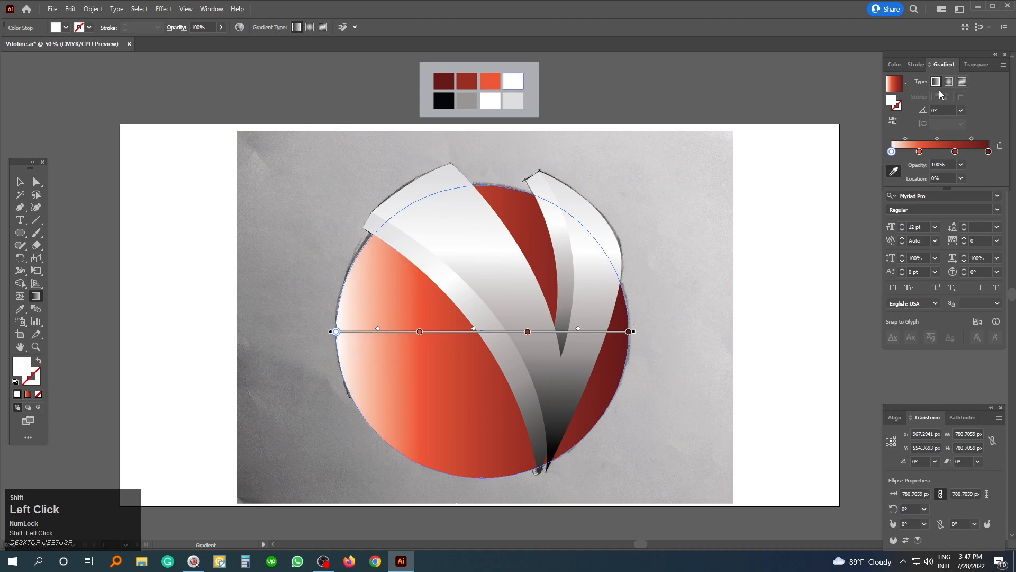
Make the circle's gradient radial, centered between the V's arms and spreading to the circle's lower-left edge at about -120.3°, and deselect it.
key("shift+1")
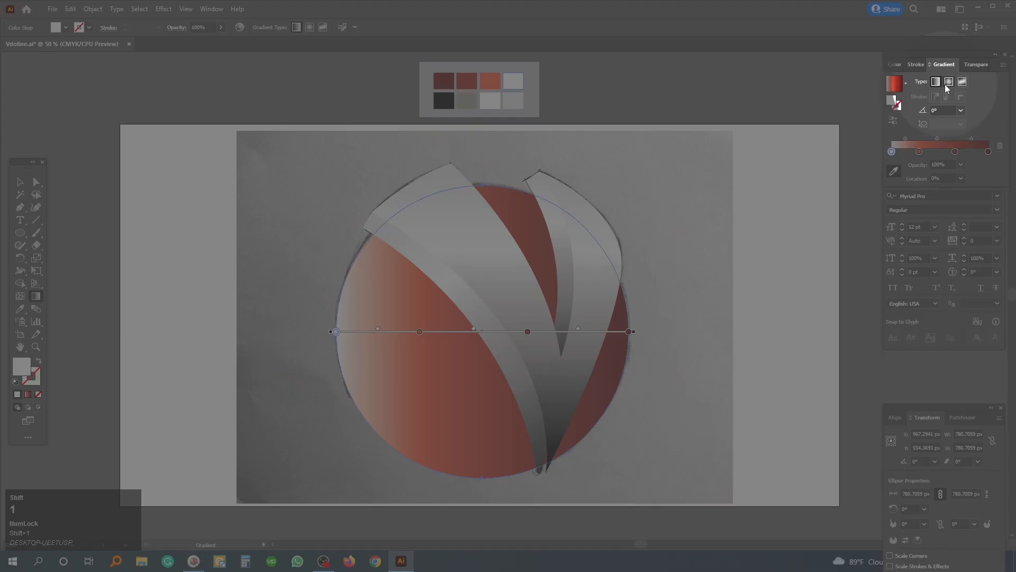
left_click(948, 85)
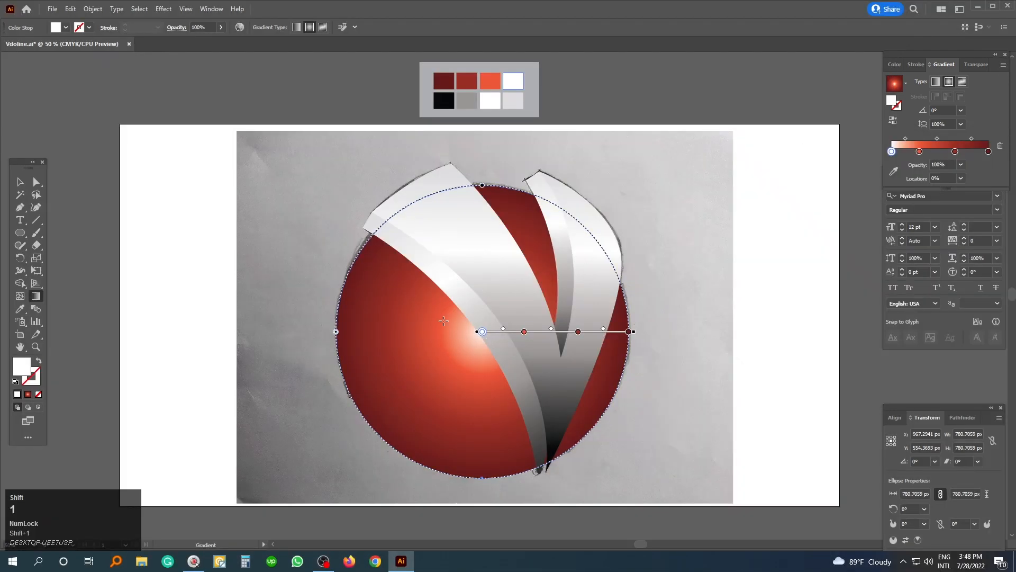
left_click(37, 301)
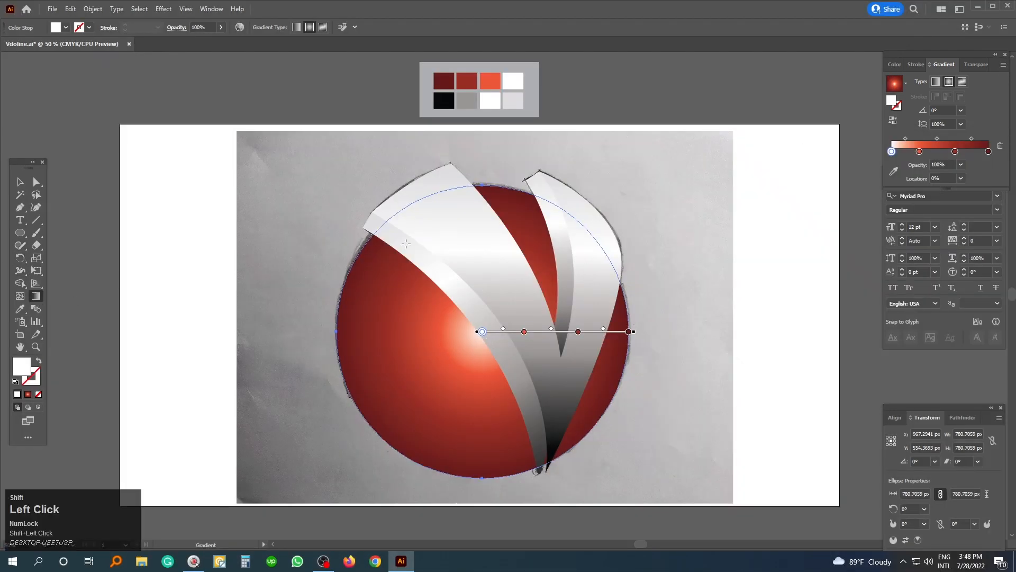
mouse_move(527, 223)
left_mouse_down()
mouse_move(506, 286)
mouse_move(417, 439)
mouse_move(398, 445)
left_mouse_up()
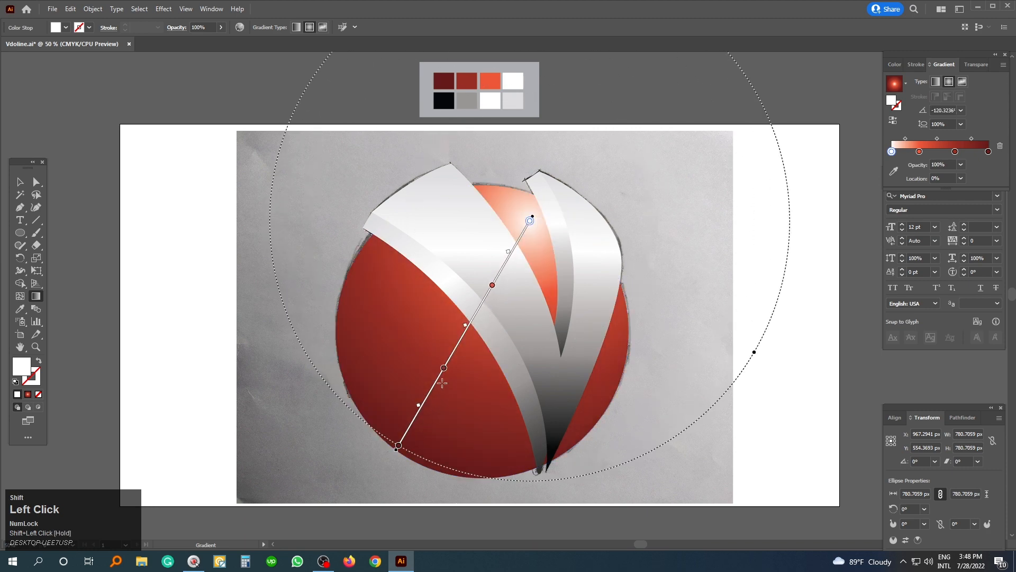
mouse_move(478, 312)
left_mouse_down()
mouse_move(474, 331)
mouse_move(485, 338)
mouse_move(479, 328)
left_mouse_up()
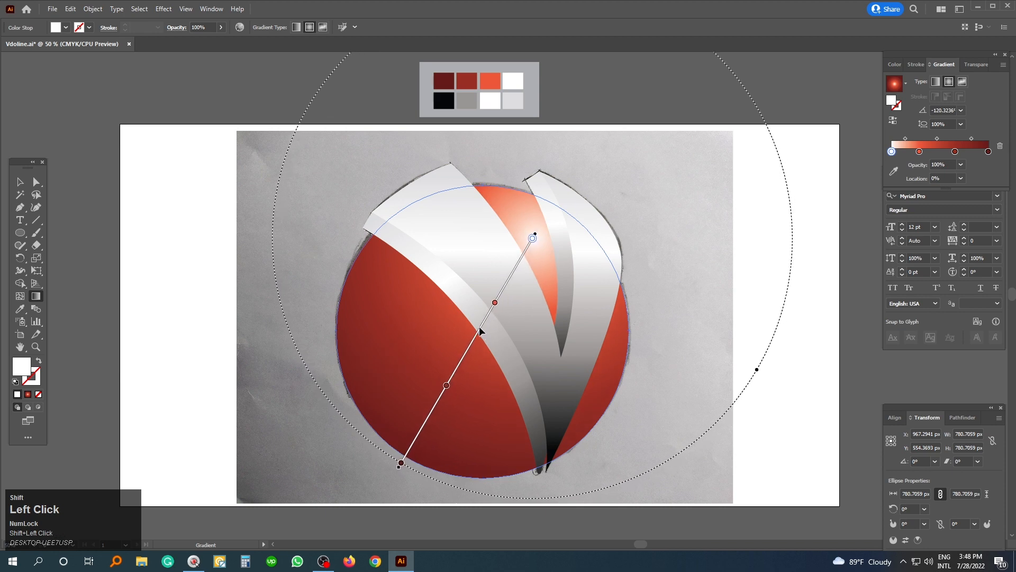
left_click(20, 181)
left_click(208, 194)
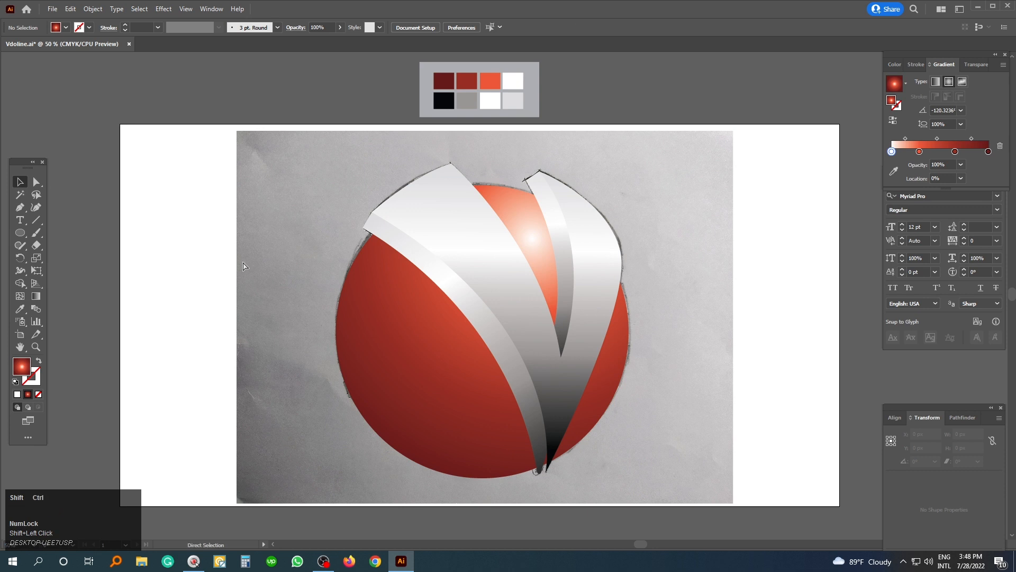
Delete the sketch image behind the artwork and scale the whole logo down proportionally.
key("ctrl+minus")
left_click_drag(485, 286, 473, 252)
left_click(598, 321, "shift")
left_click(597, 322)
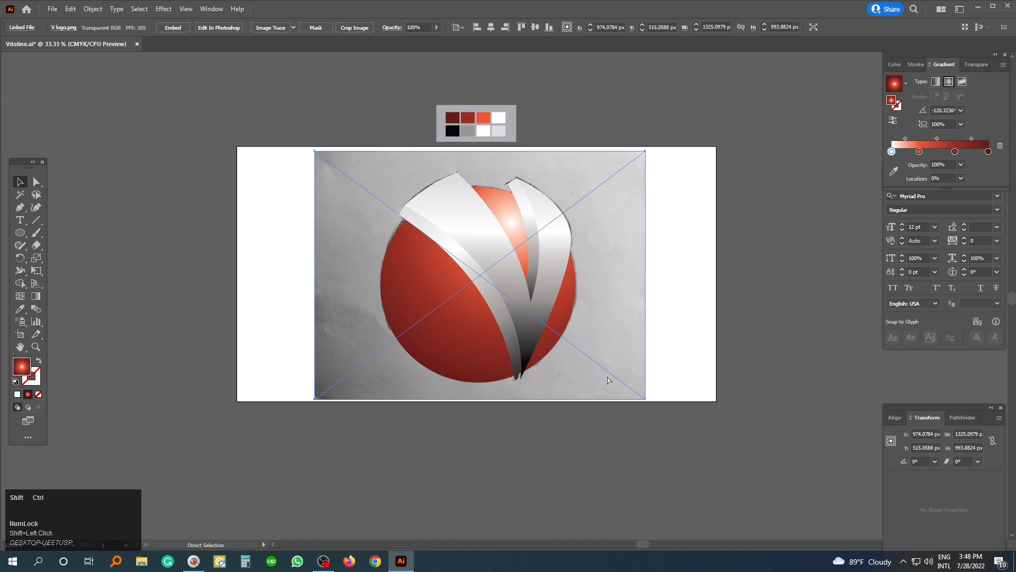
key("Delete")
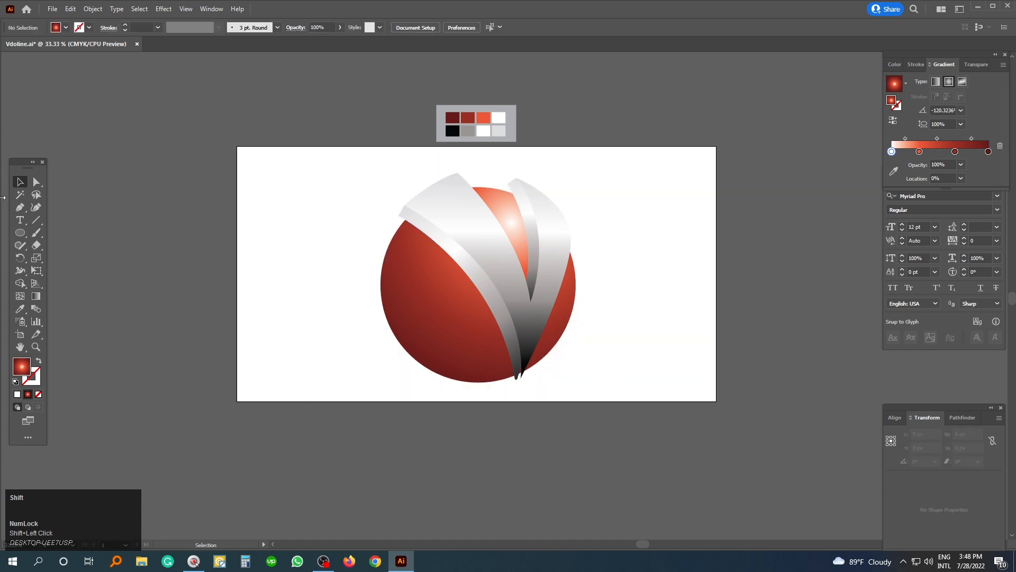
left_click_drag(337, 161, 550, 271)
left_click(640, 286)
Add a placeholder text line below the logo and enlarge it to about 108.7 pt, roughly centered under the circle.
key("ctrl+space")
left_click(499, 282, "ctrl")
left_click(499, 283, "ctrl")
left_click(20, 219)
left_click(362, 382)
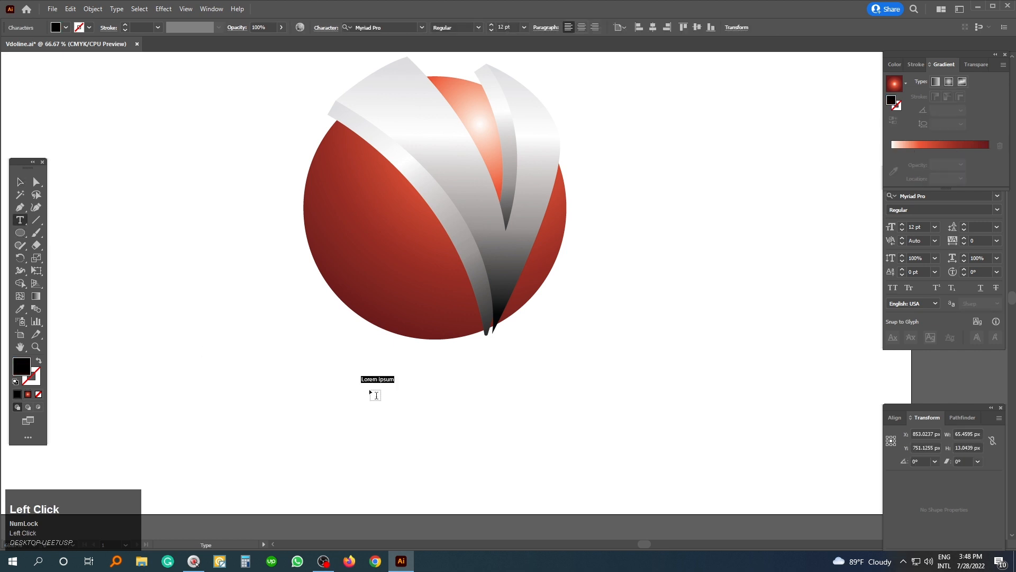
left_click(383, 381, "ctrl")
left_click_drag(395, 384, 520, 444)
left_click_drag(445, 392, 508, 399)
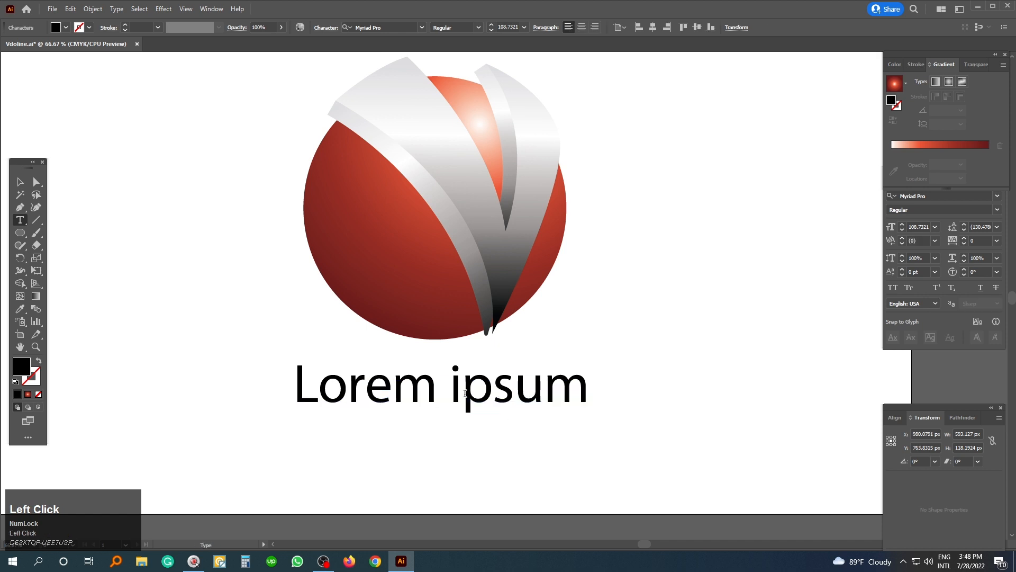
Set the placeholder text in Nexa Bold and replace its wording with "Vdoline".
triple_click(464, 393)
left_click(940, 196)
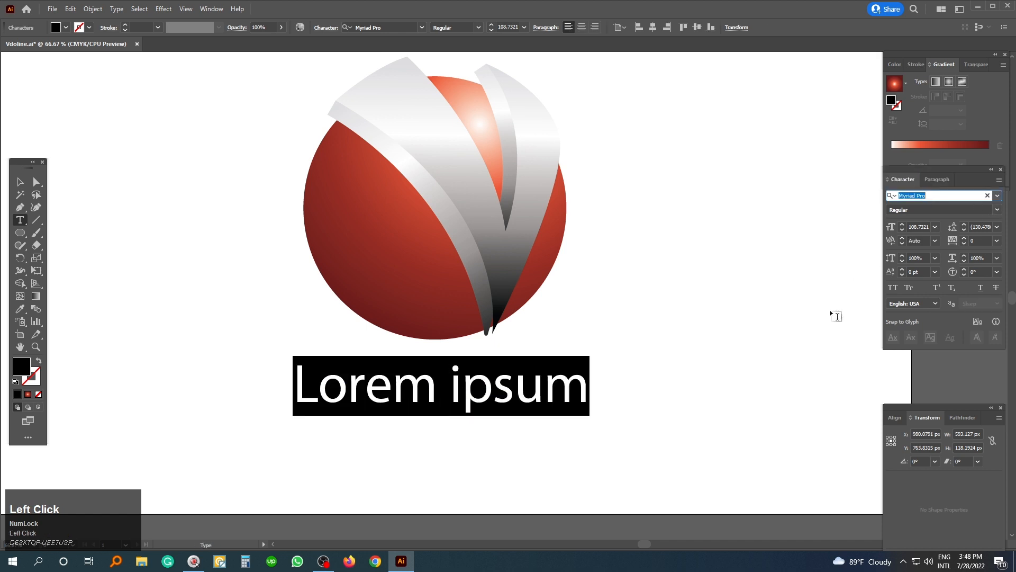
type("Nex")
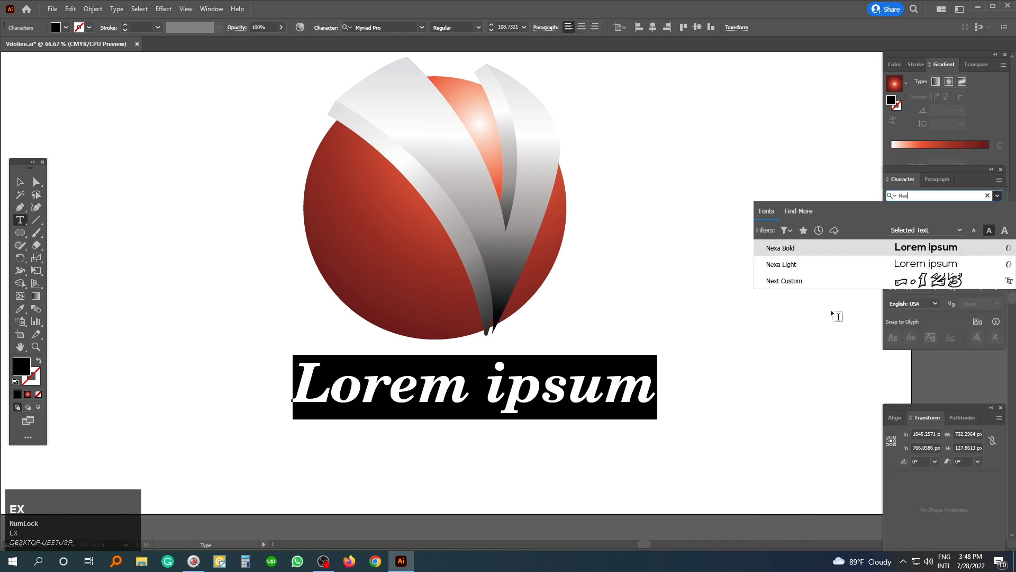
left_click(896, 244)
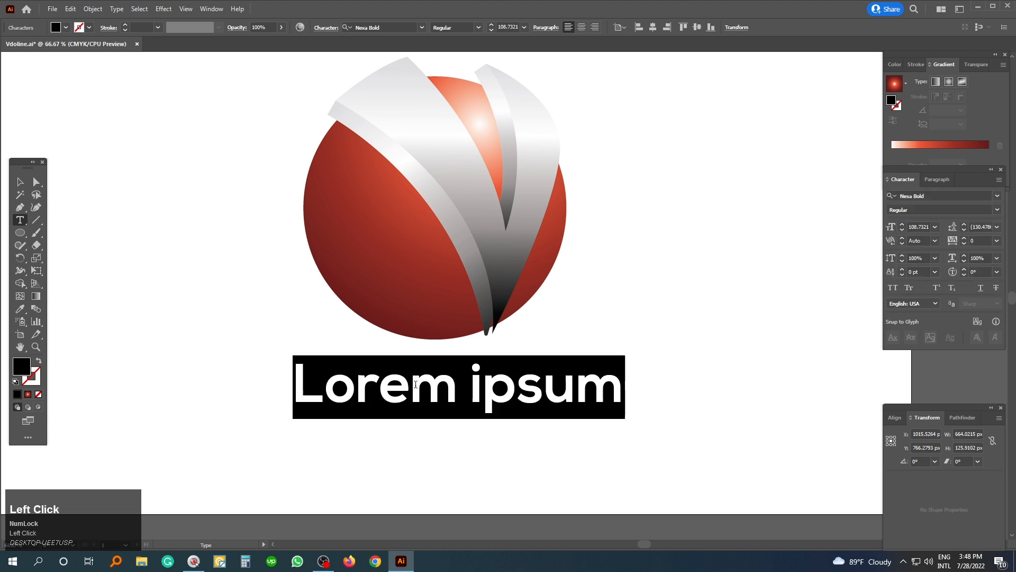
type("Vdo")
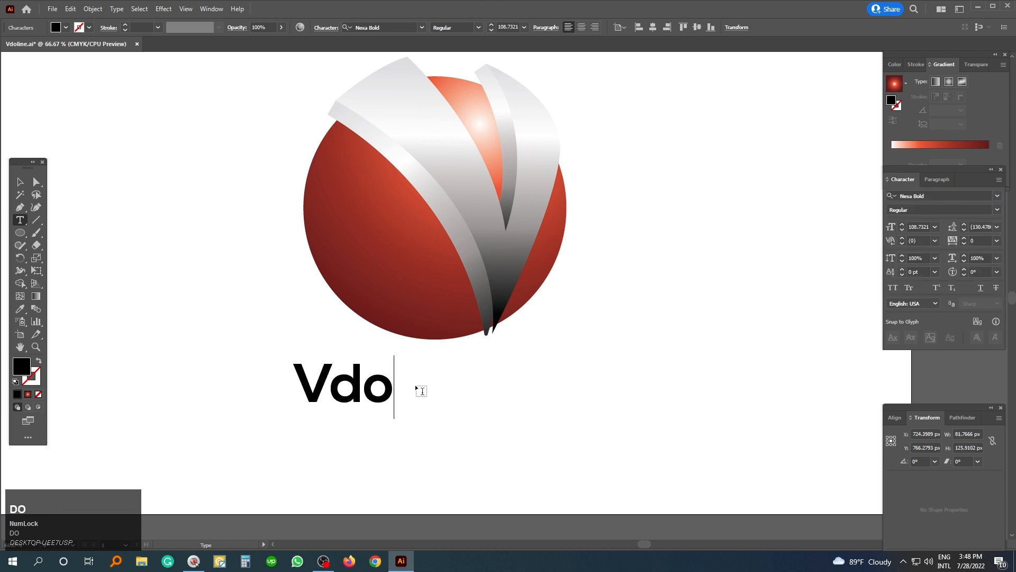
type("line")
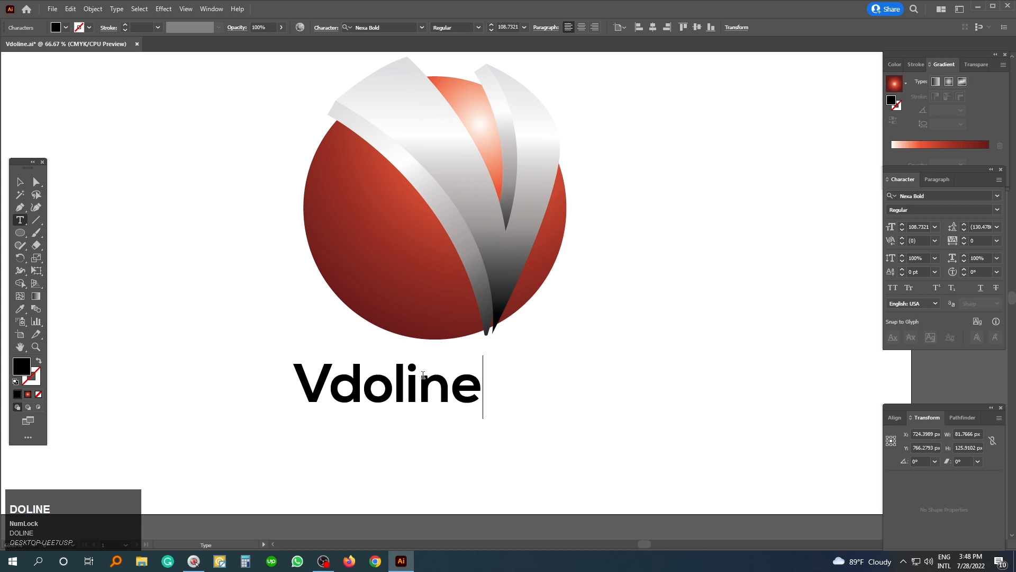
Center-align the Vdoline text, enlarge it to about 179.5 pt and position it centered beneath the logo.
key("ctrl+shift+c")
left_click_drag(385, 399, 599, 387)
left_click_drag(504, 404, 505, 413)
left_click_drag(499, 411, 503, 418)
left_click(630, 335, "ctrl")
Color the letter V of Vdoline with the palette's orange-red using the Eyedropper, and deselect the text.
key("ctrl+minus")
key("ctrl+minus")
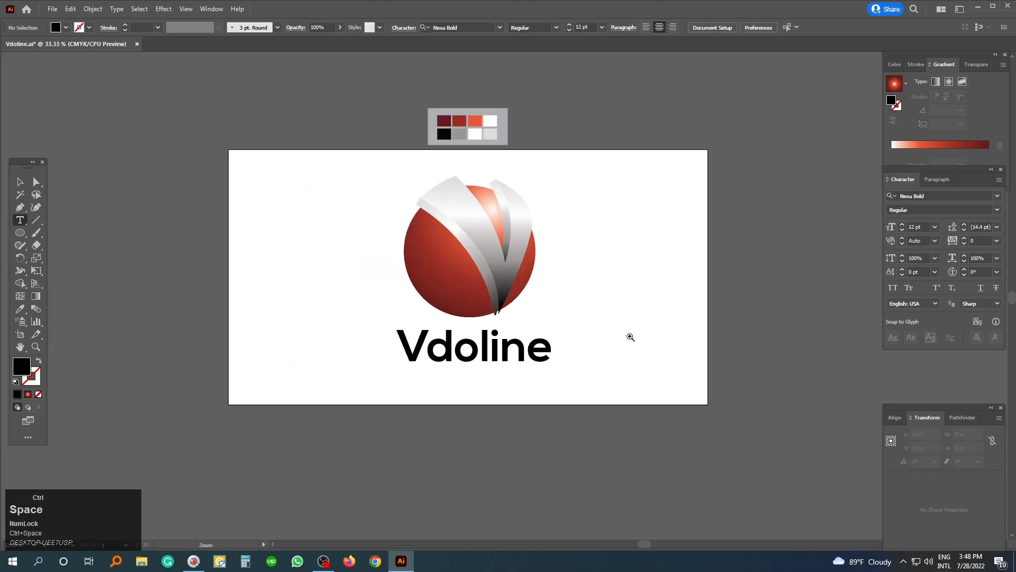
left_click_drag(630, 337, 623, 356)
left_click_drag(423, 366, 394, 366)
left_click(20, 309)
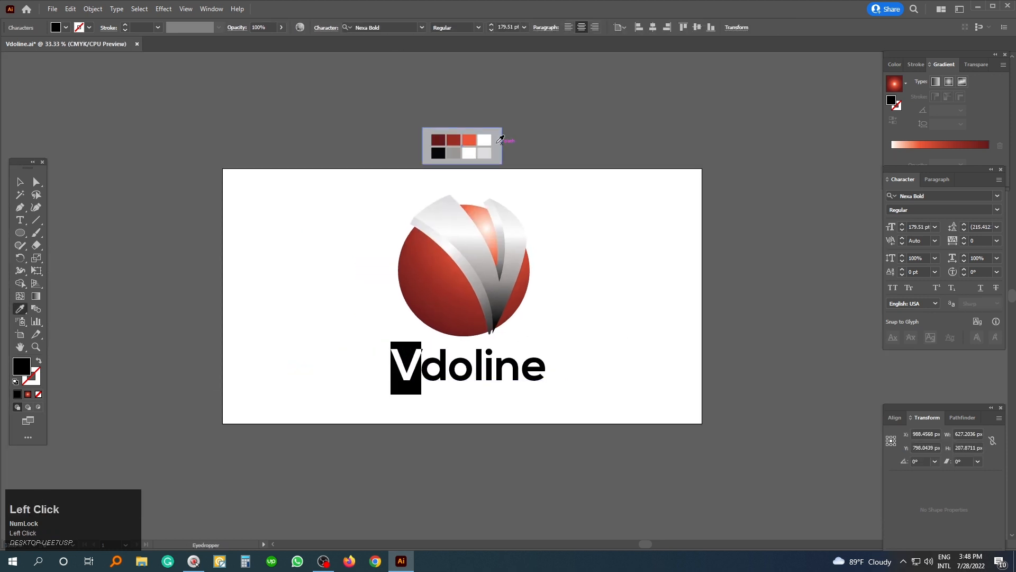
left_click(469, 138)
left_click(636, 335, "ctrl")
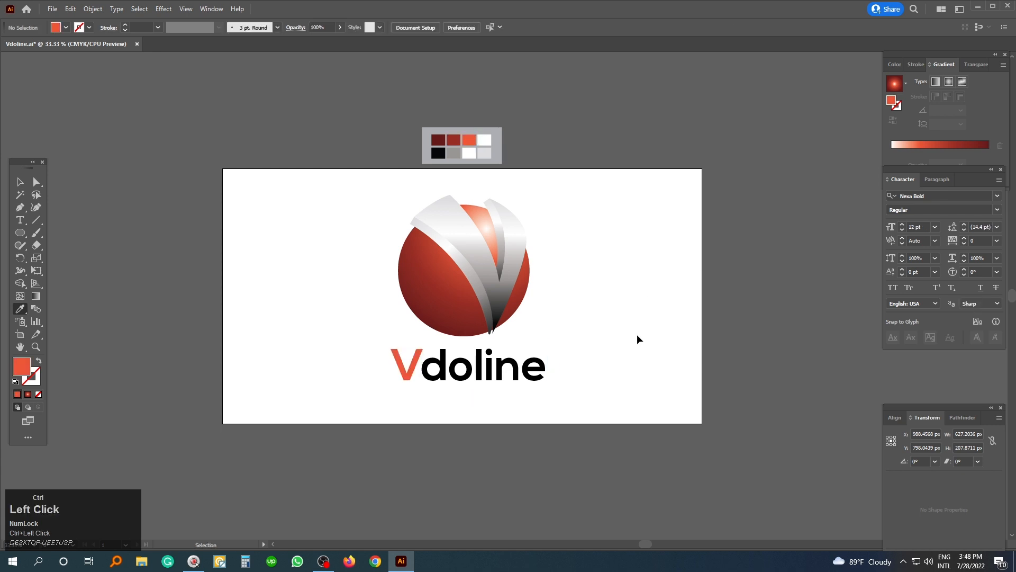
key("ctrl+plus")
left_click_drag(517, 355, 517, 284)
left_click_drag(246, 77, 720, 407)
left_click_drag(647, 379, 632, 426)
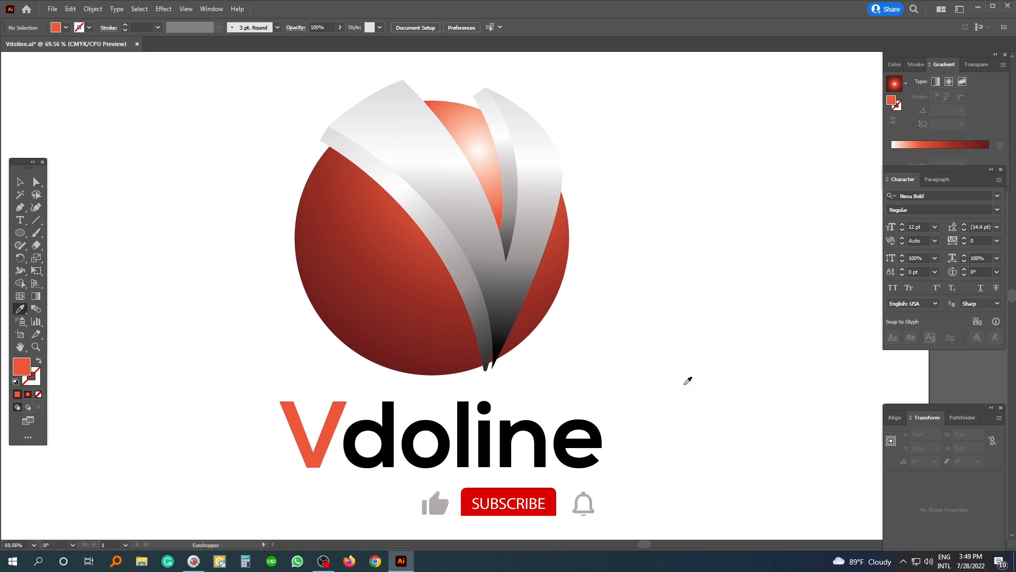